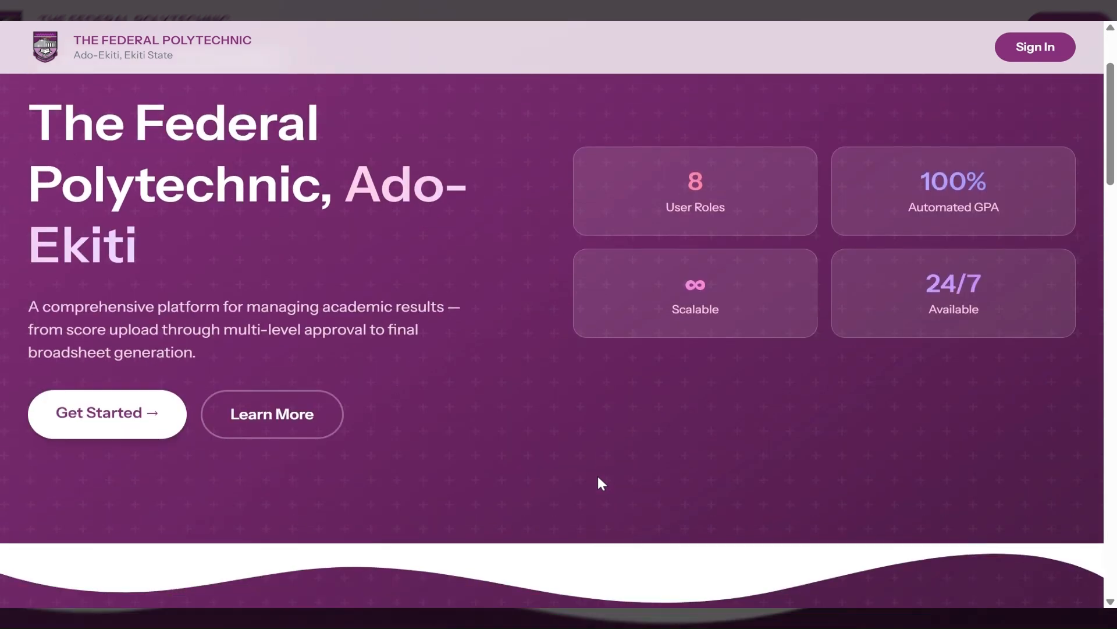
Scroll the landing page down to Built for Every Stakeholder and highlight the HOD role.
scroll(601, 484, "up", 4)
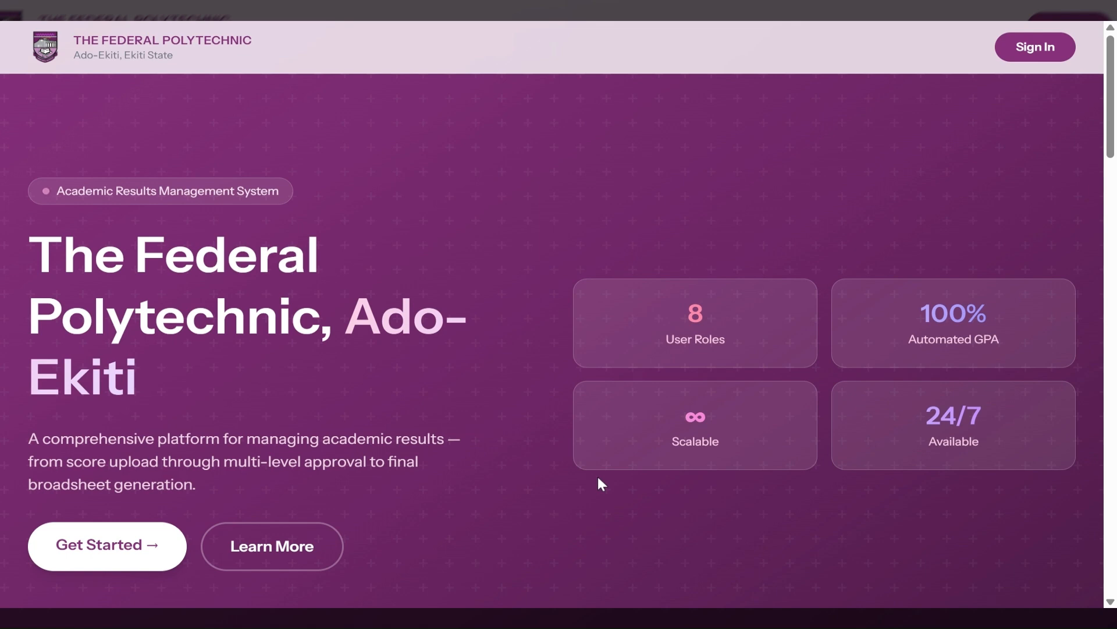
scroll(726, 487, "down", 9)
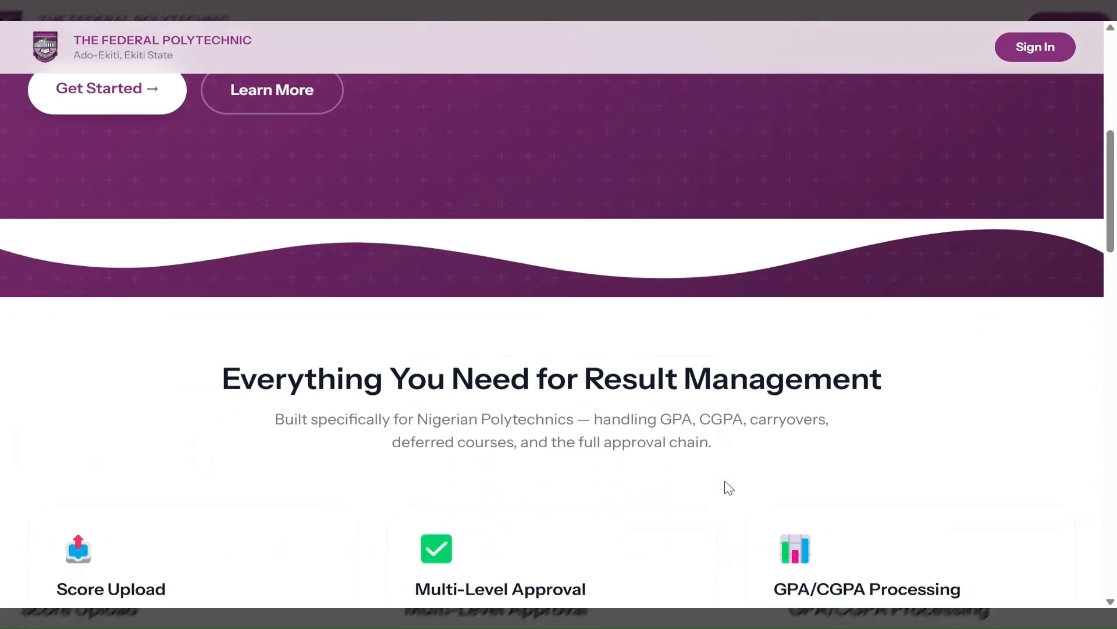
scroll(729, 488, "down", 12)
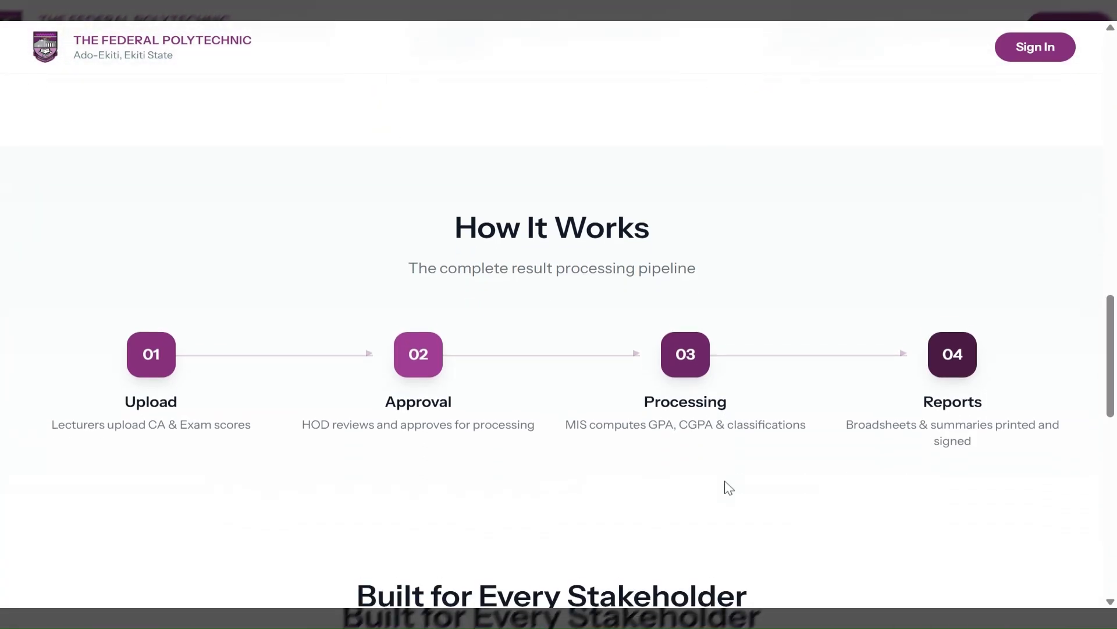
scroll(729, 487, "down", 8)
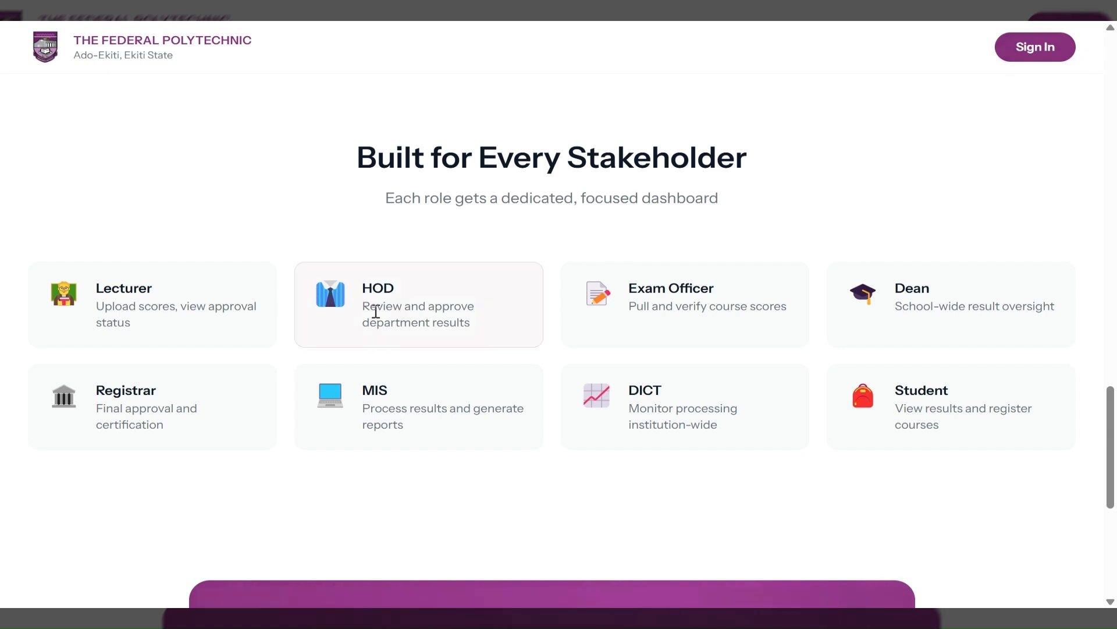
double_click(375, 288)
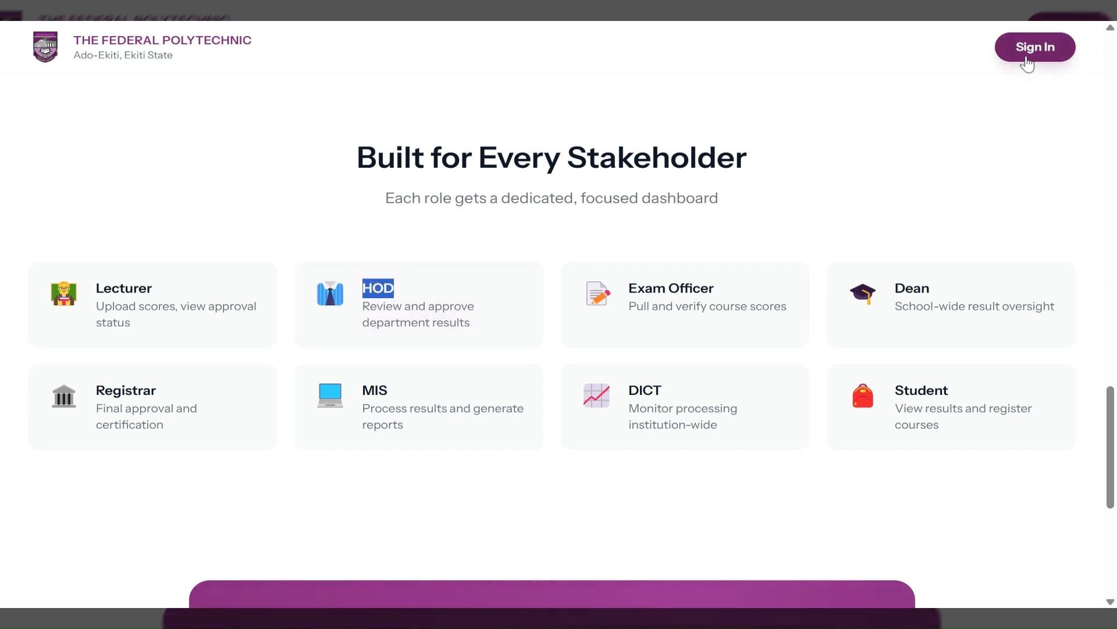
Sign in with the saved HOD e-mail and the account password.
left_click(1027, 63)
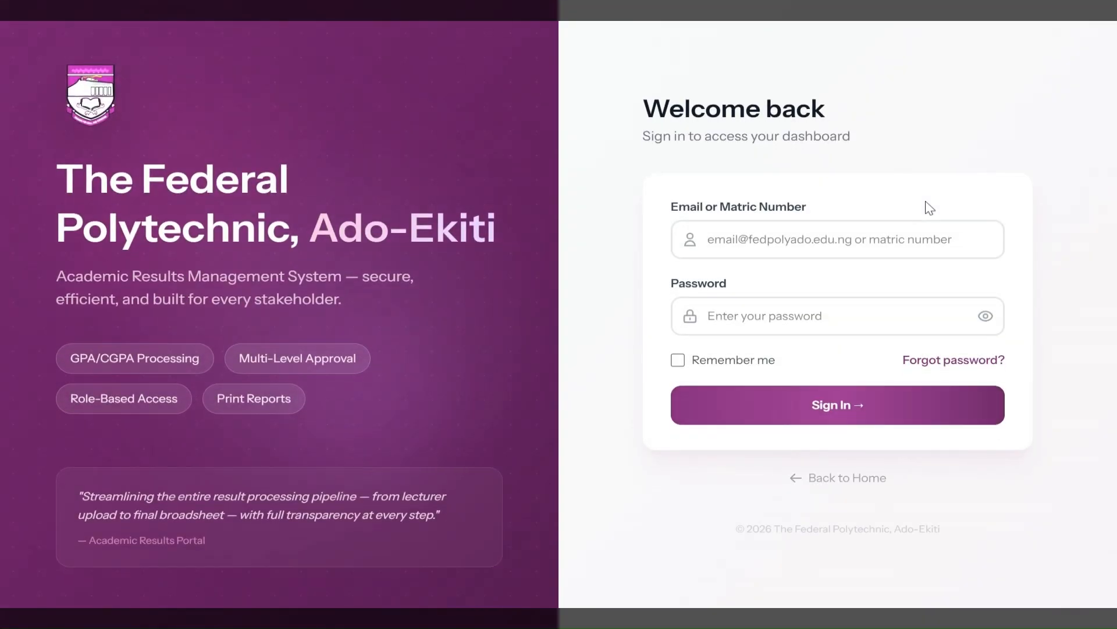
left_click(881, 239)
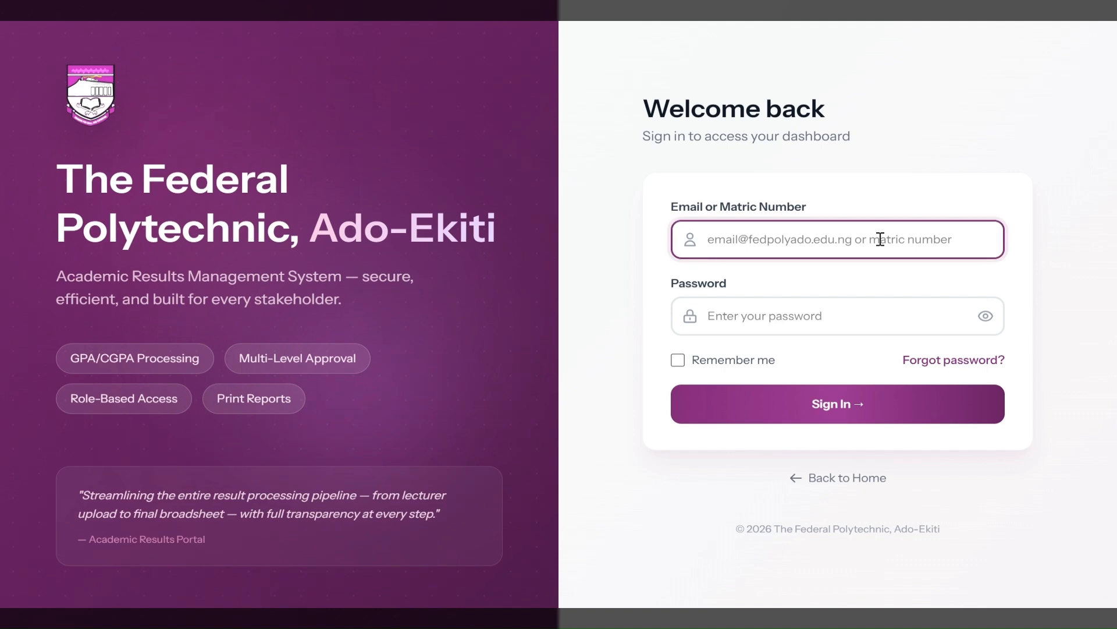
type("hod@test.com")
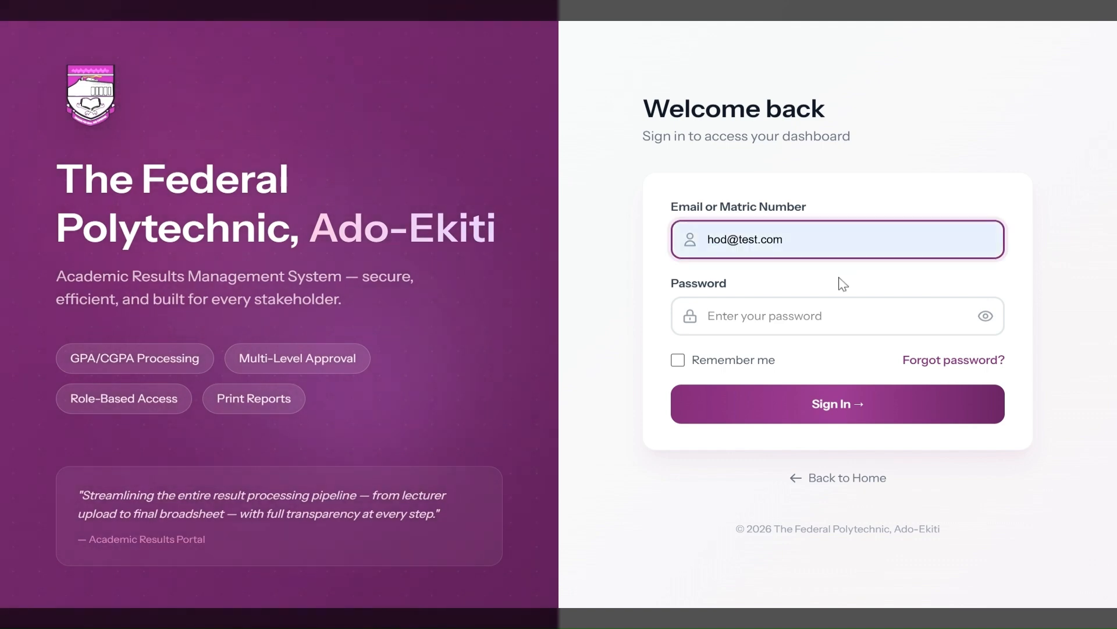
left_click(842, 278)
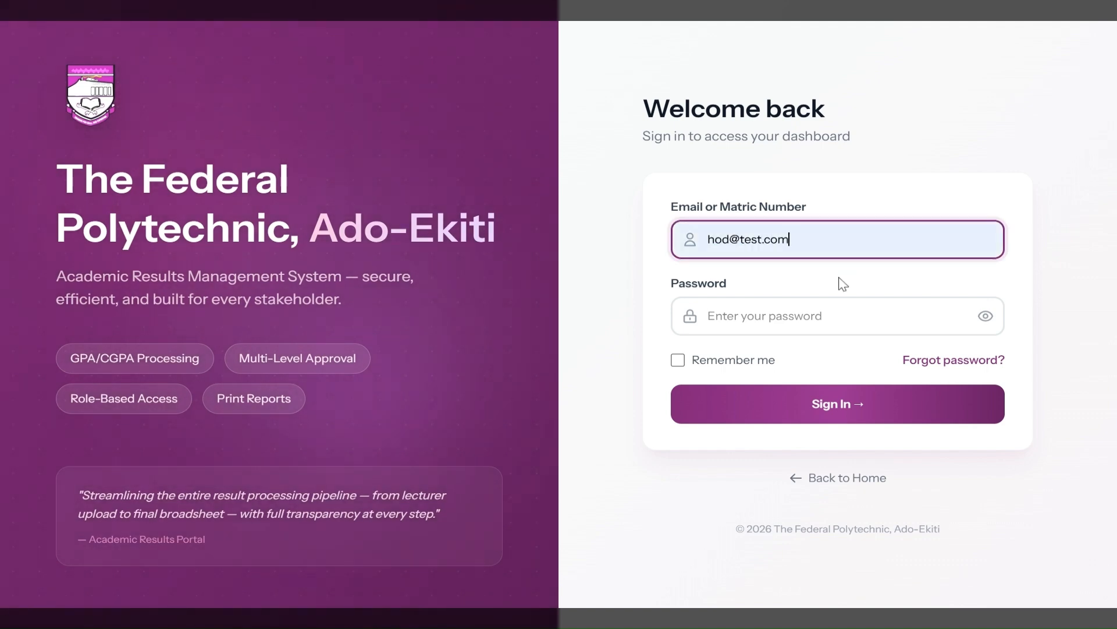
left_click(774, 316)
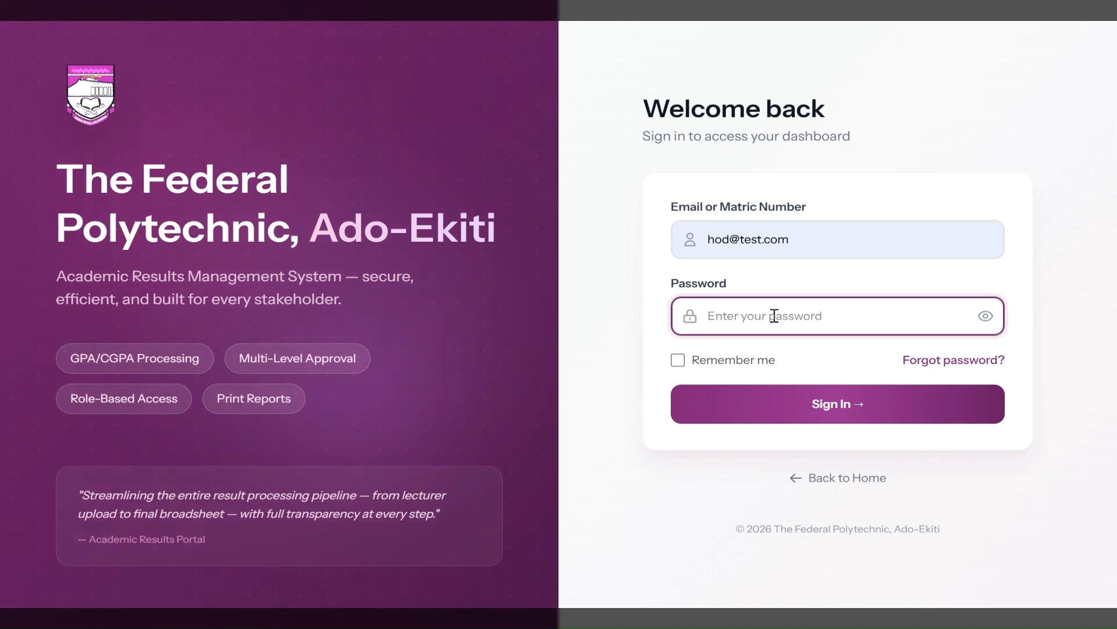
type("pass")
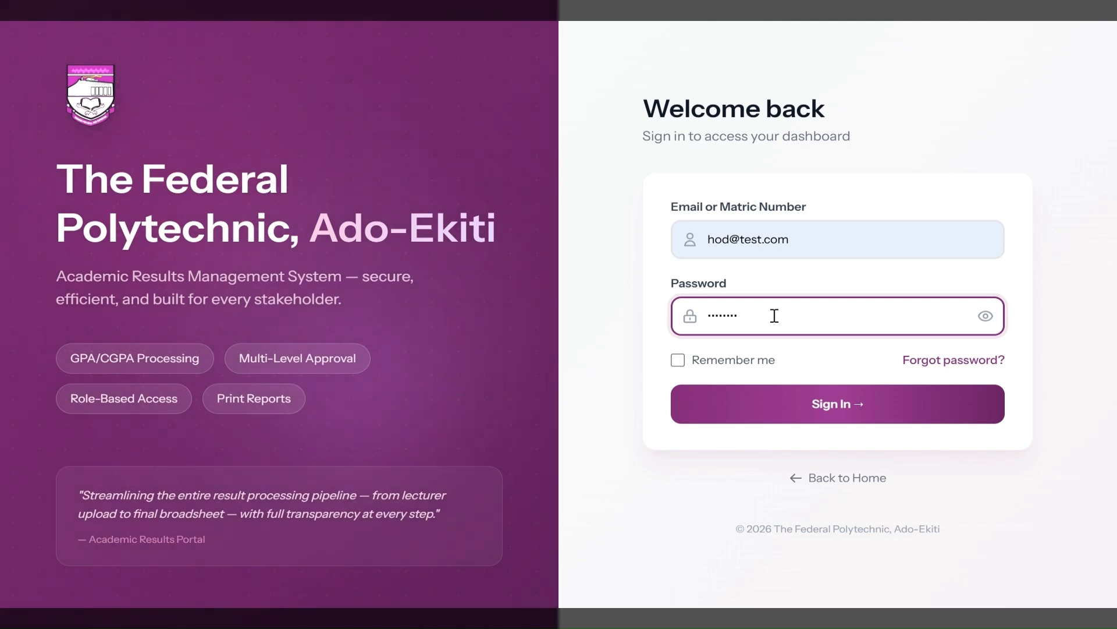
left_click(774, 401)
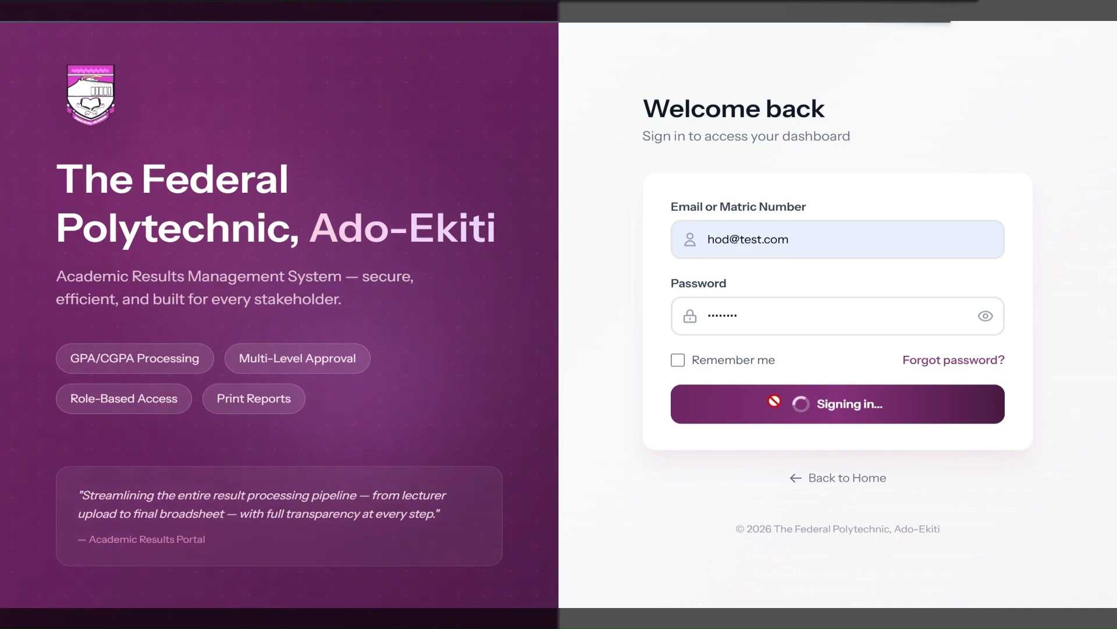
Highlight the QUICK ACTIONS heading and scroll through the HOD Dashboard's quick action cards.
scroll(416, 463, "down", 2)
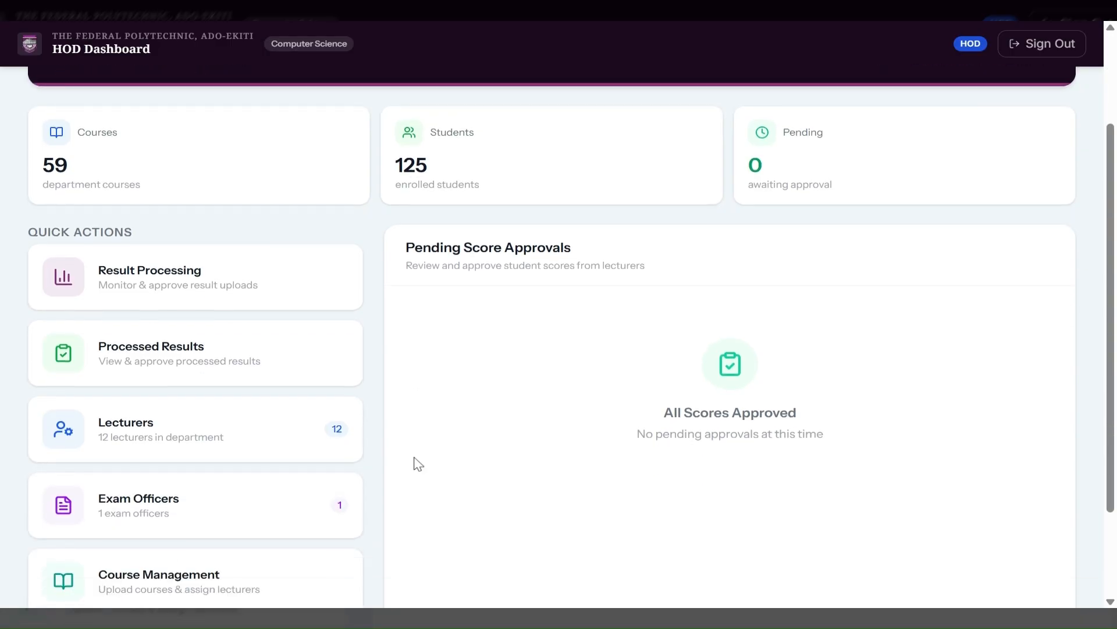
double_click(57, 228)
triple_click(57, 228)
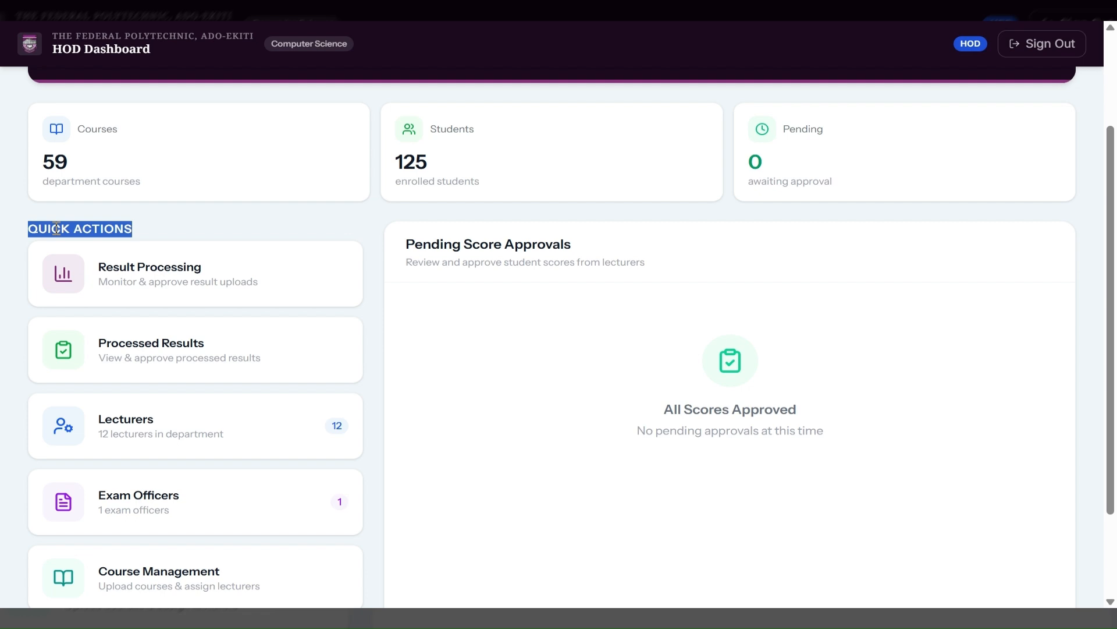
scroll(237, 267, "up", 2)
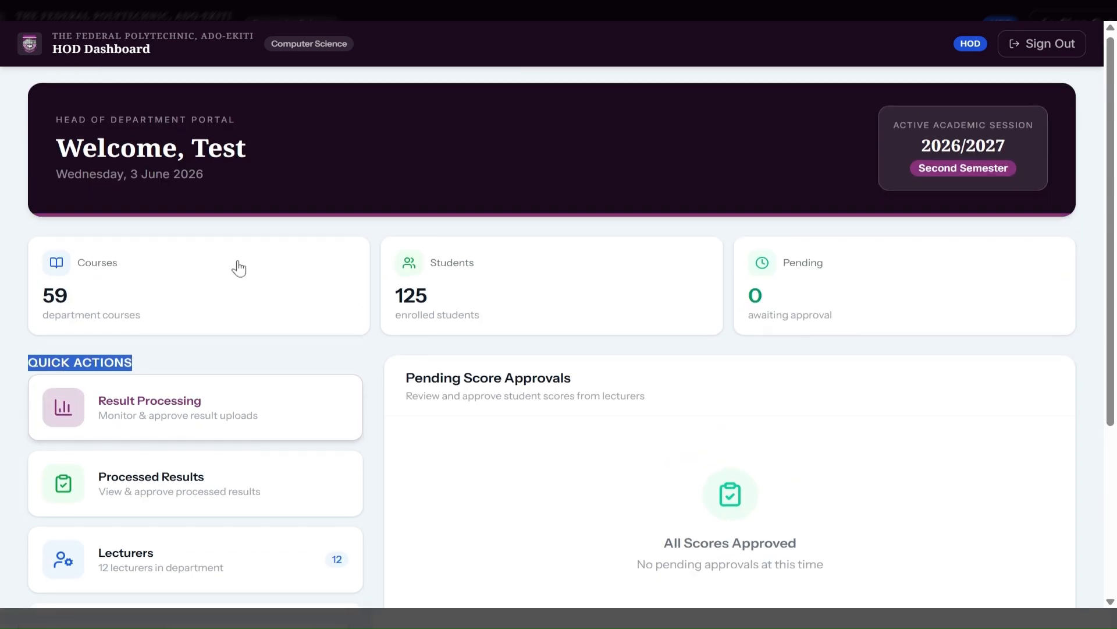
scroll(238, 269, "down", 3)
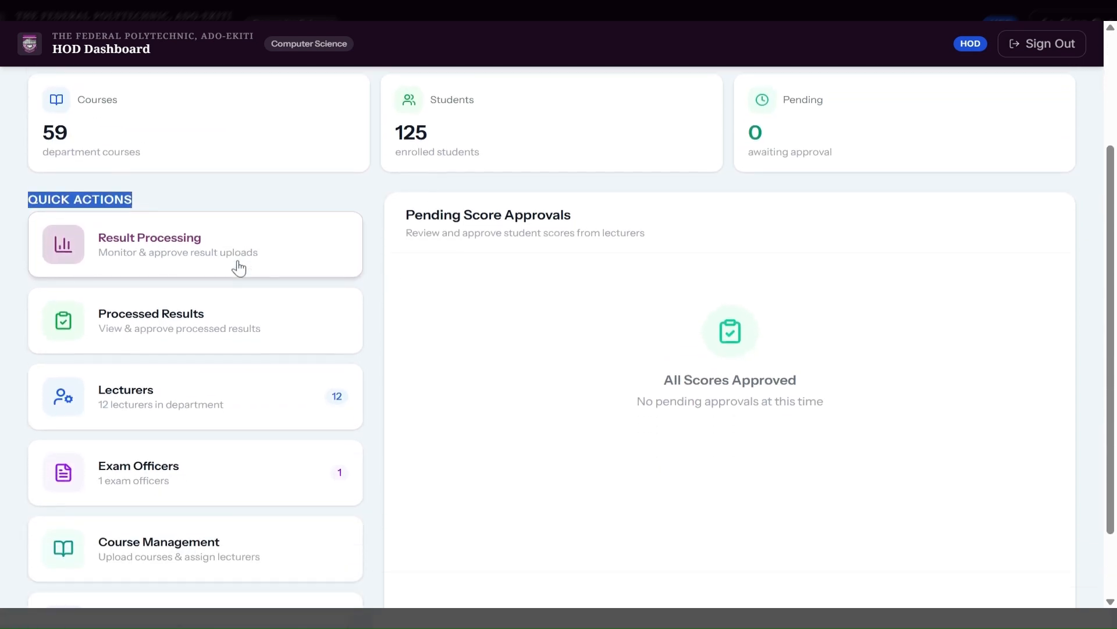
scroll(239, 269, "down", 1)
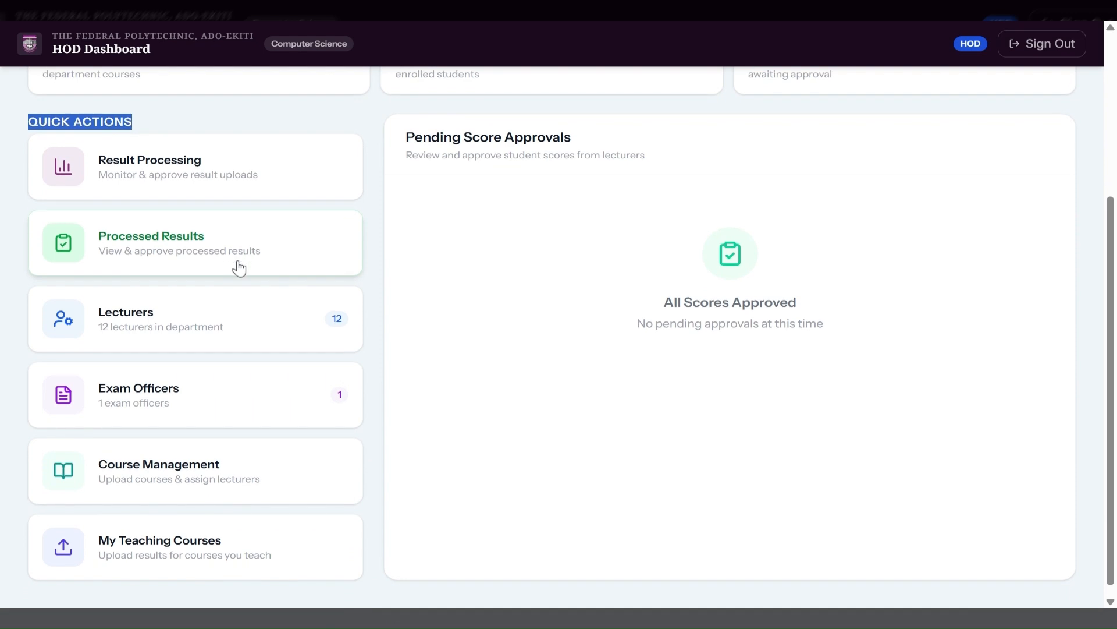
scroll(238, 268, "up", 4)
scroll(257, 362, "down", 2)
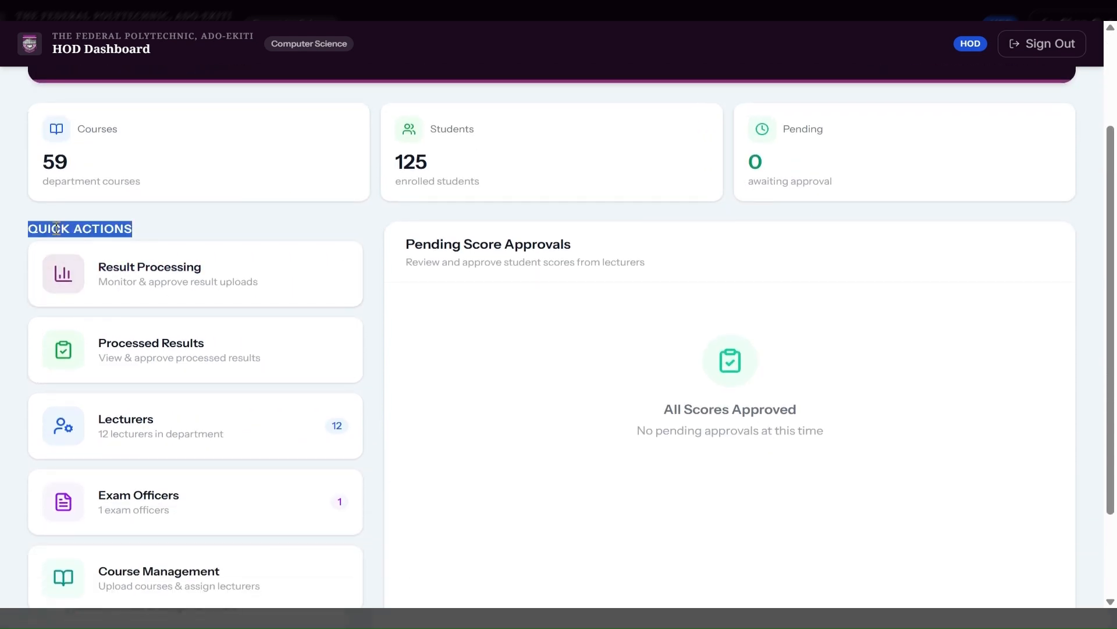
scroll(237, 267, "up", 2)
scroll(239, 268, "down", 2)
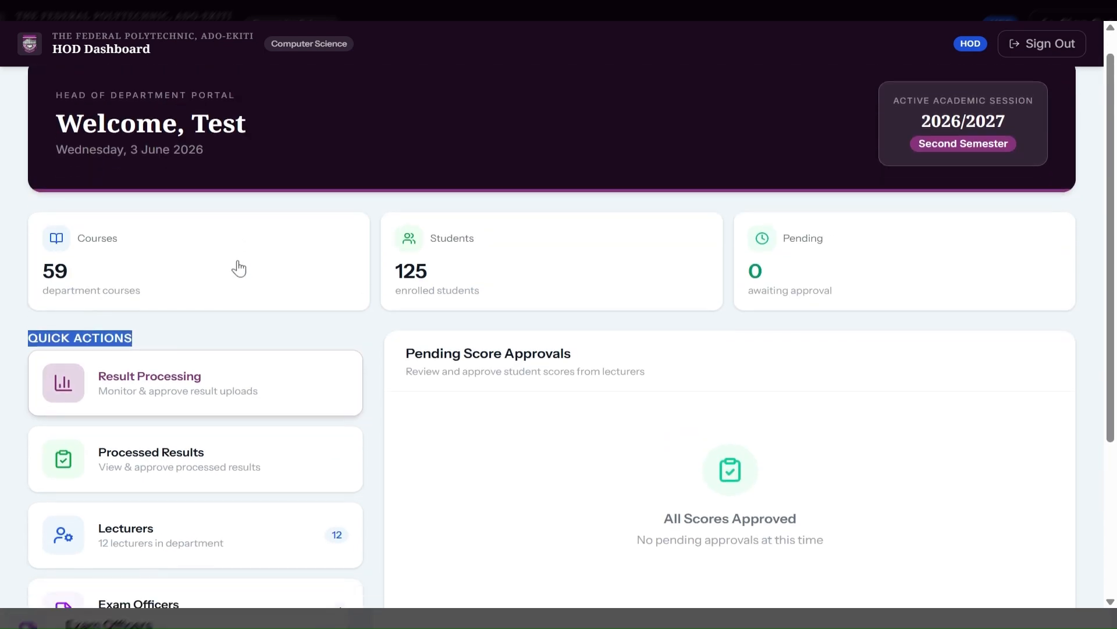
scroll(239, 268, "down", 3)
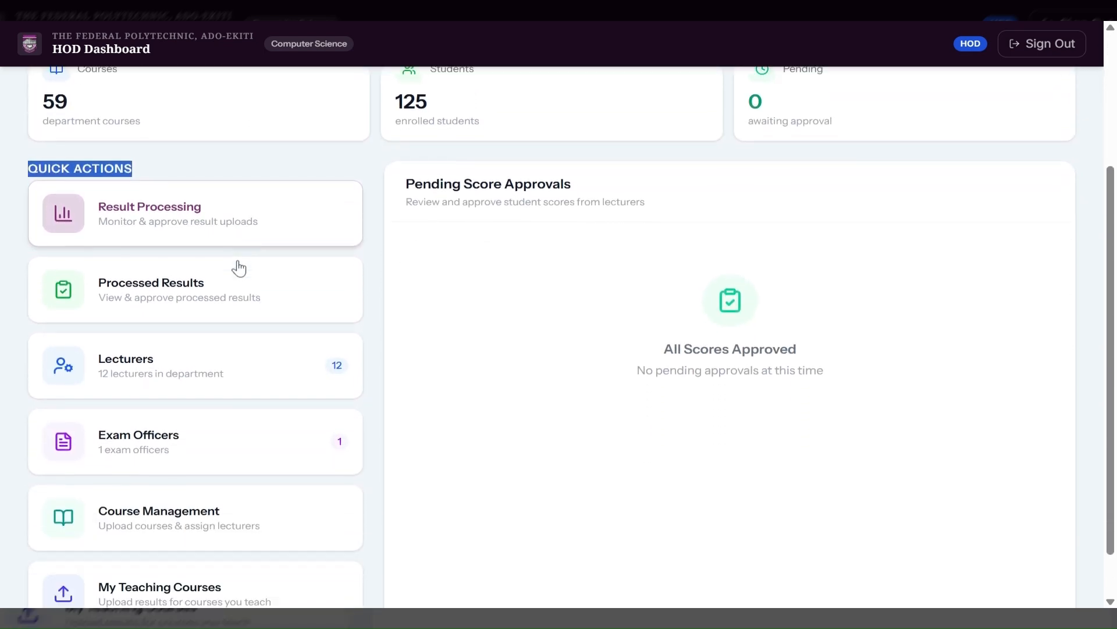
scroll(239, 269, "down", 1)
scroll(414, 462, "up", 4)
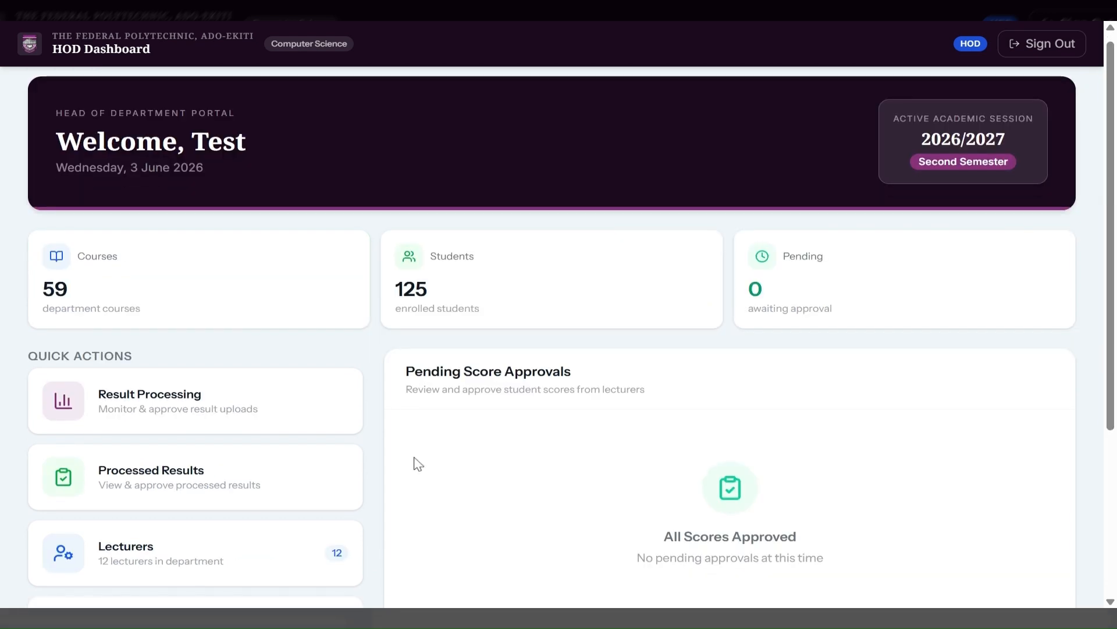
scroll(414, 462, "down", 2)
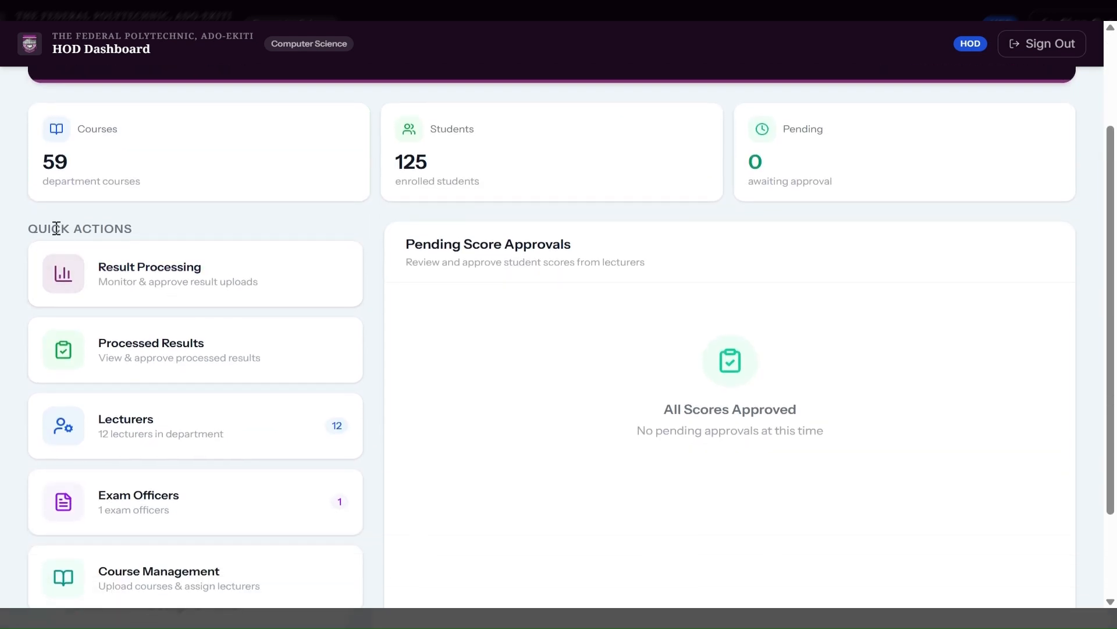
scroll(238, 265, "up", 2)
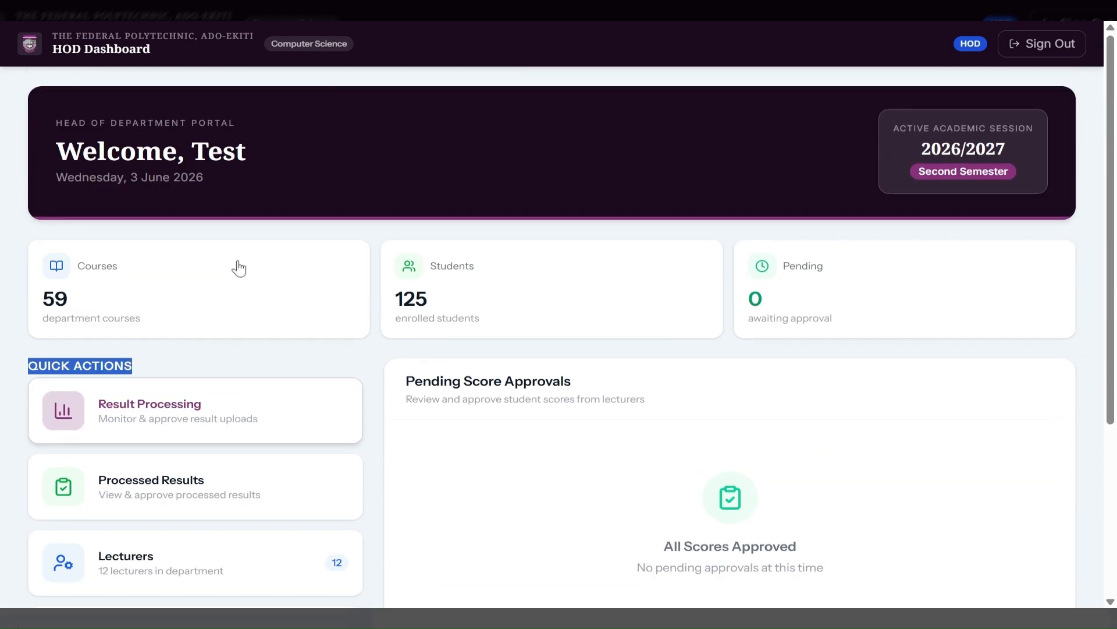
scroll(238, 268, "down", 3)
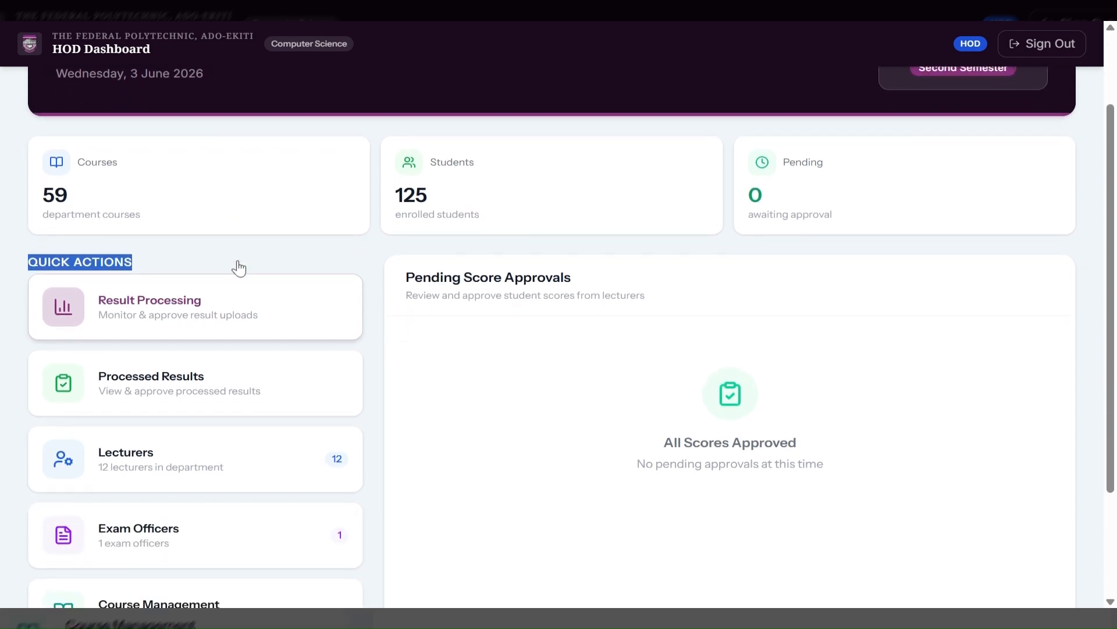
scroll(238, 268, "down", 1)
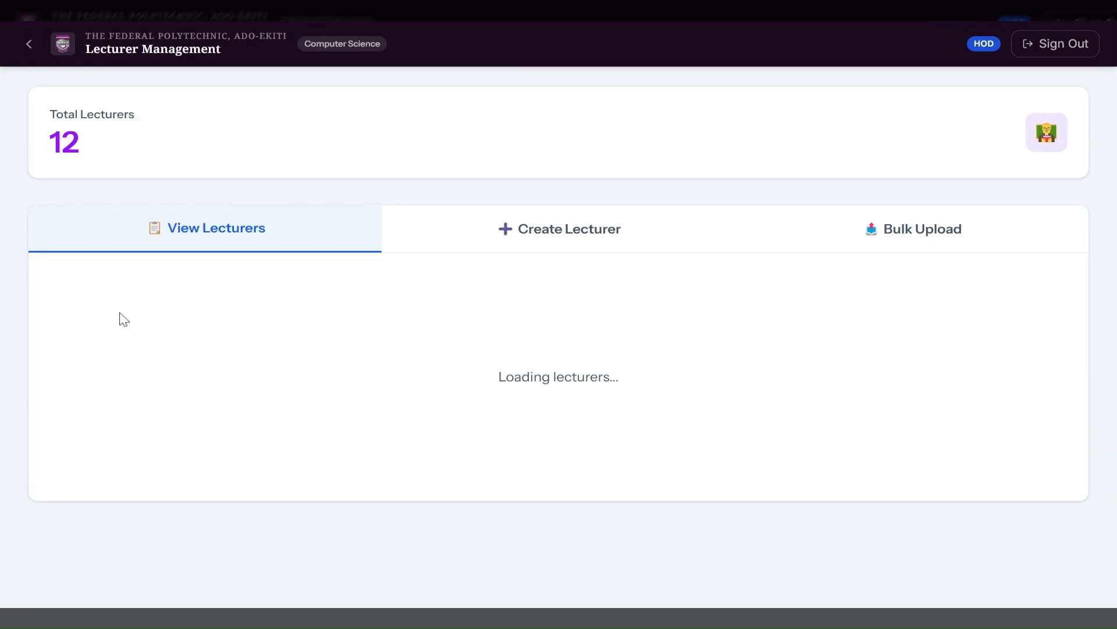
Start a new lecturer with staff number s1213 and enter the lecturer's name.
left_click(579, 239)
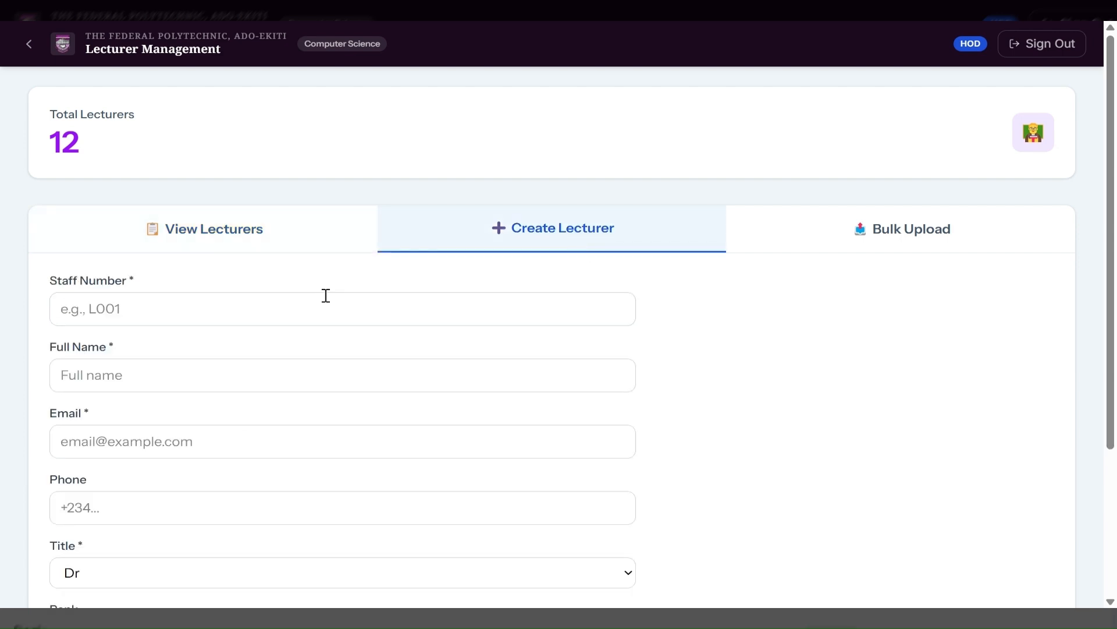
left_click(293, 312)
type("s")
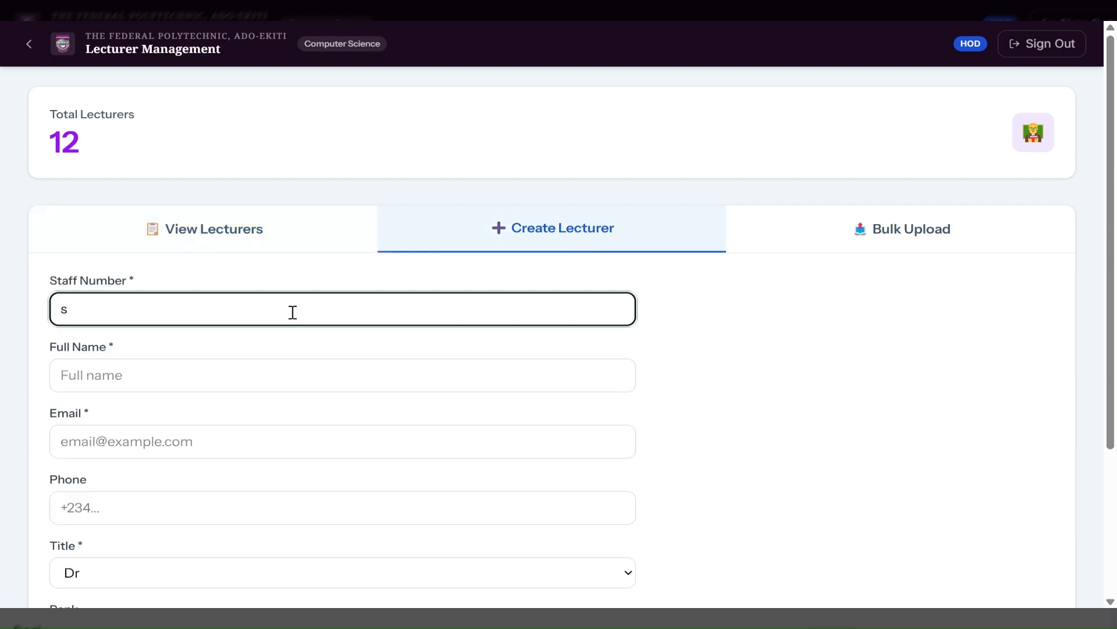
type("1213")
left_click(274, 382)
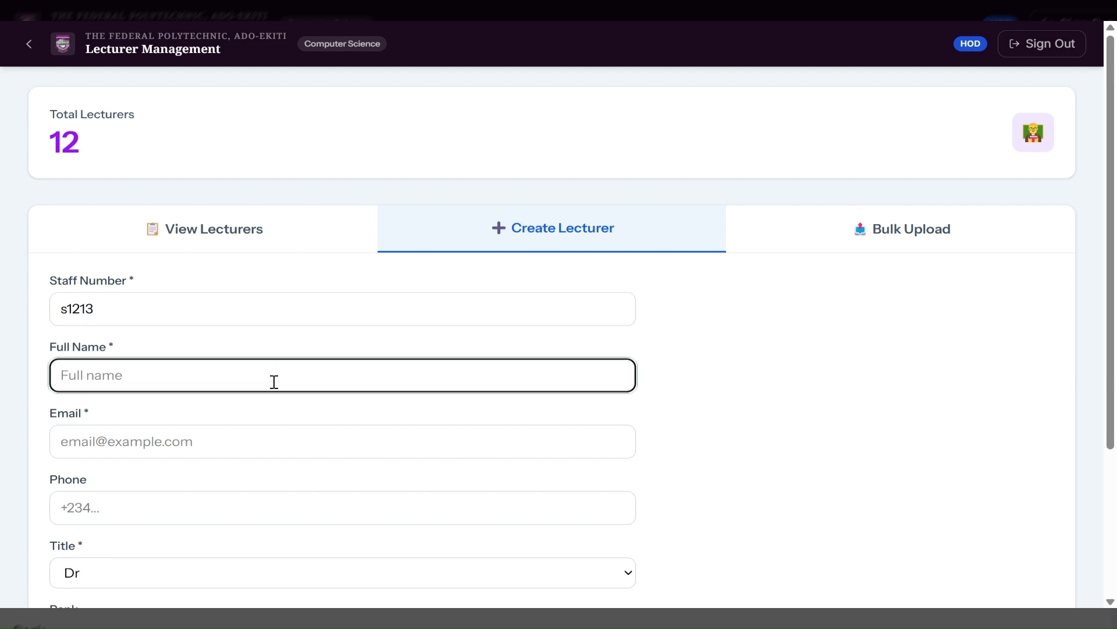
type("Lucky")
Fill in the lecturer's saved e-mail and a password, then view the Bulk Upload CSV instructions.
left_click(91, 437)
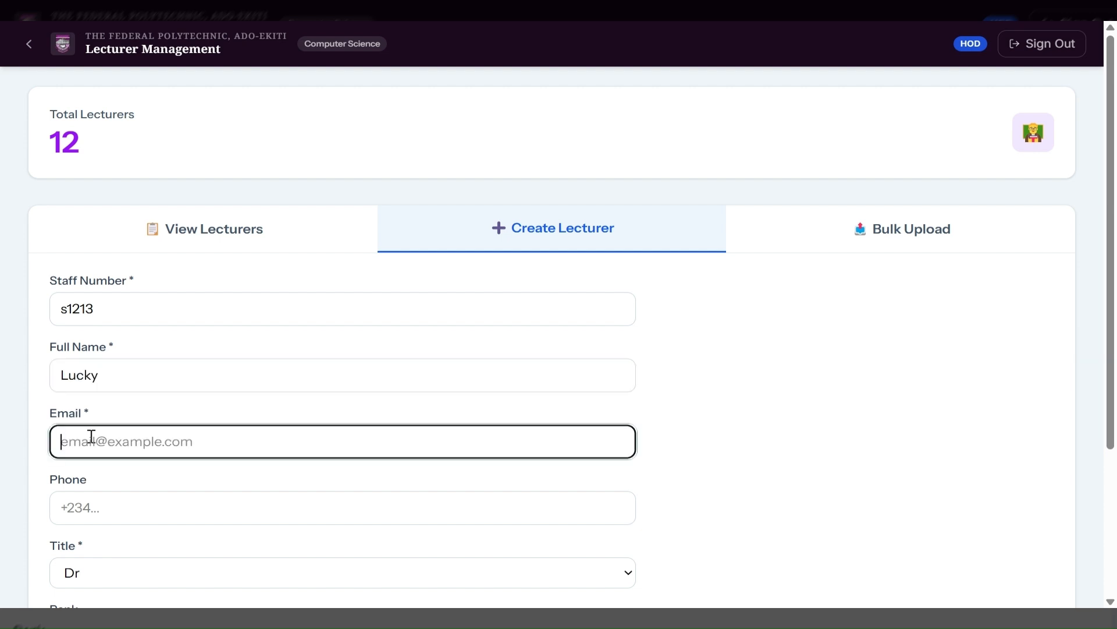
left_click(202, 483)
scroll(204, 484, "down", 3)
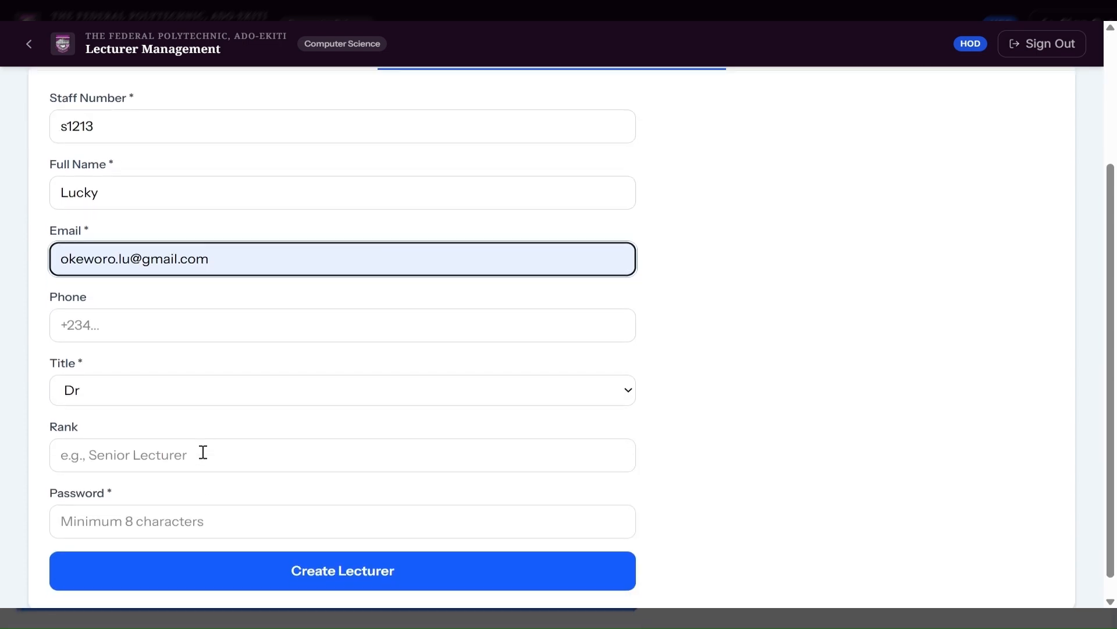
left_click(133, 513)
type("•••••")
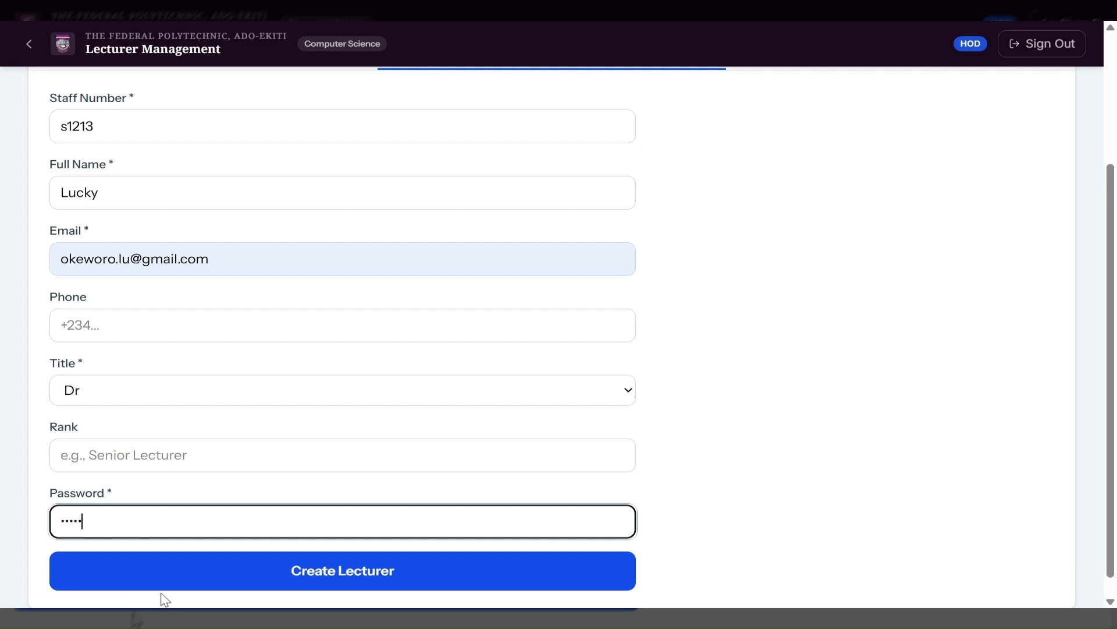
scroll(345, 437, "up", 3)
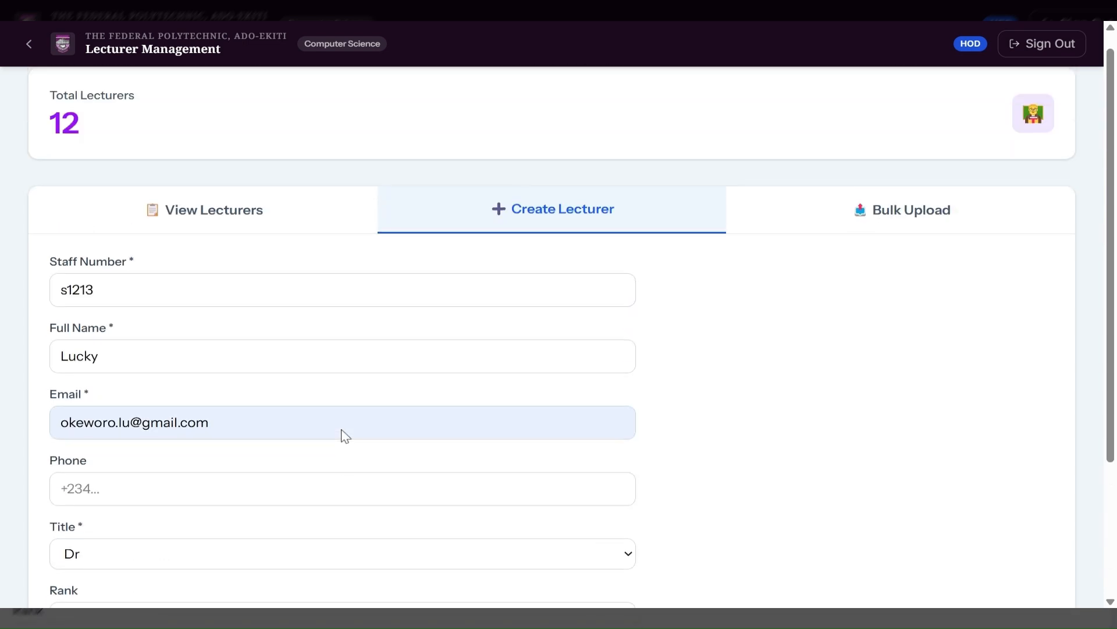
left_click(871, 240)
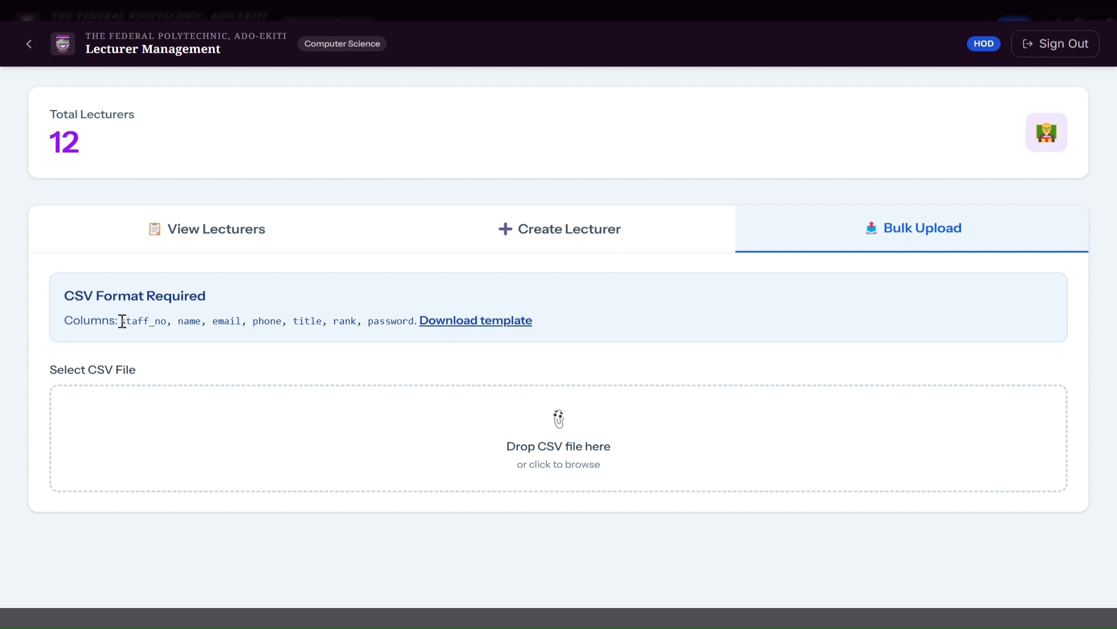
Select the CSV column list, inspect LEC/001's edit form, and return to the dashboard unchanged.
left_click_drag(120, 320, 408, 319)
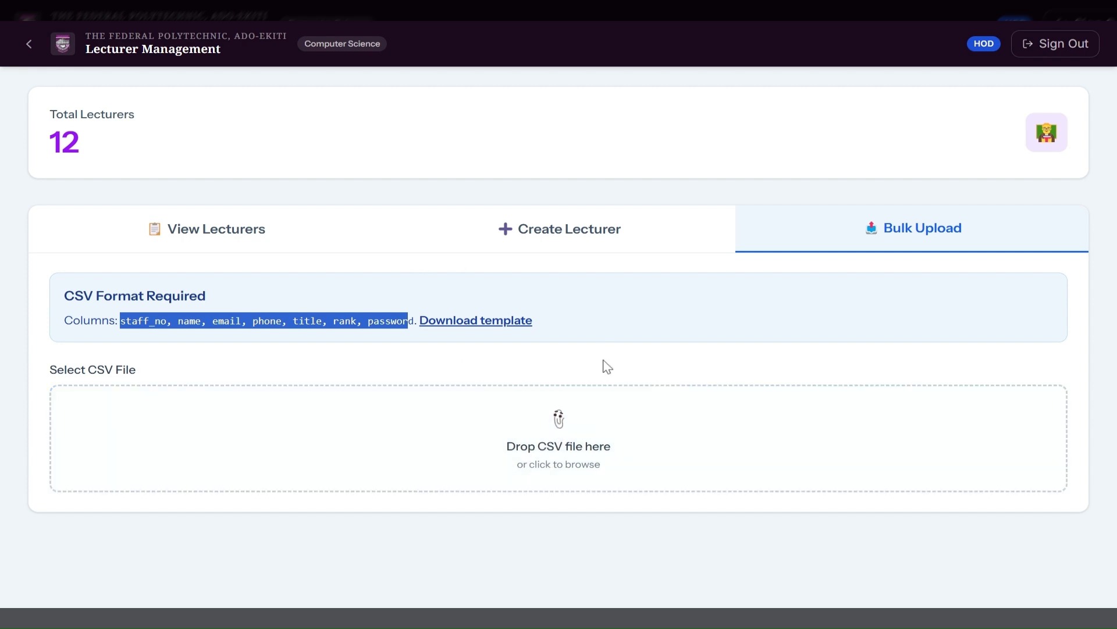
left_click(244, 228)
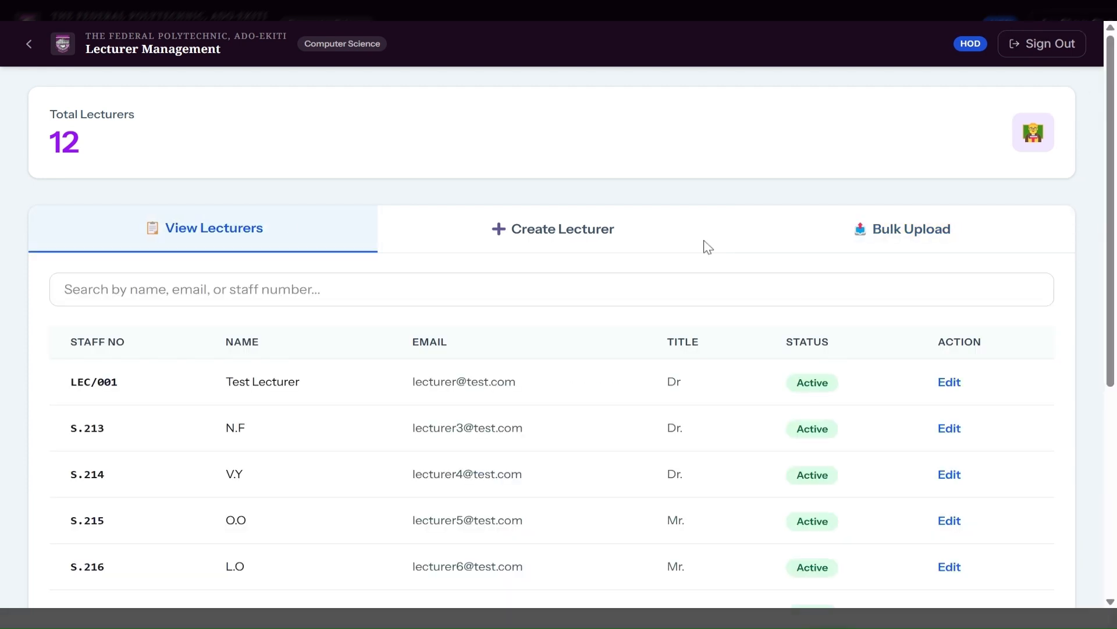
left_click(949, 382)
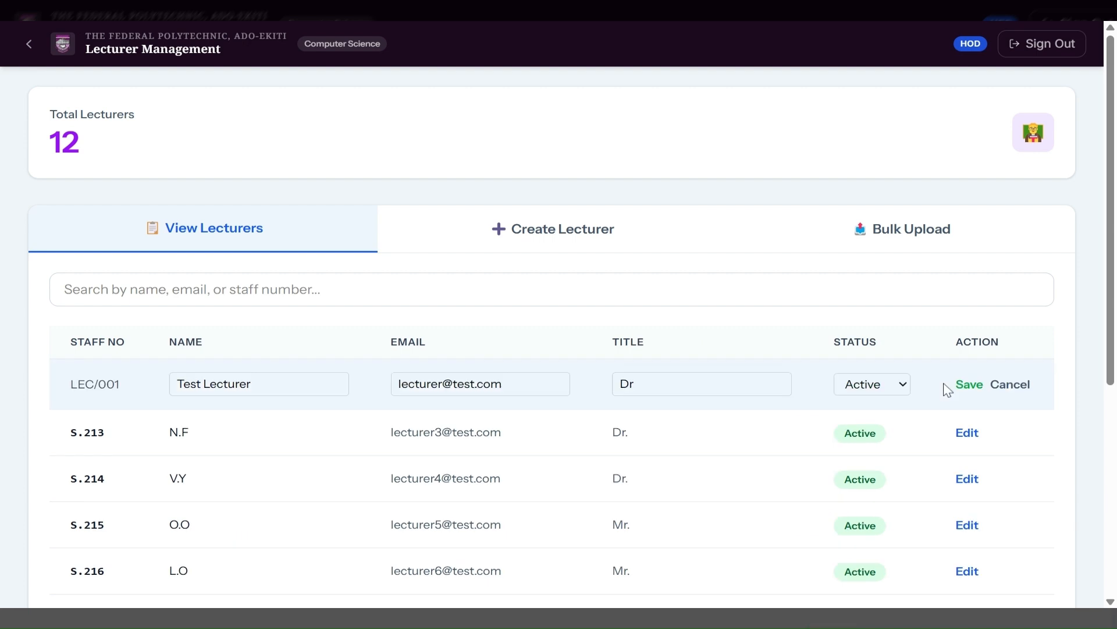
left_click(257, 391)
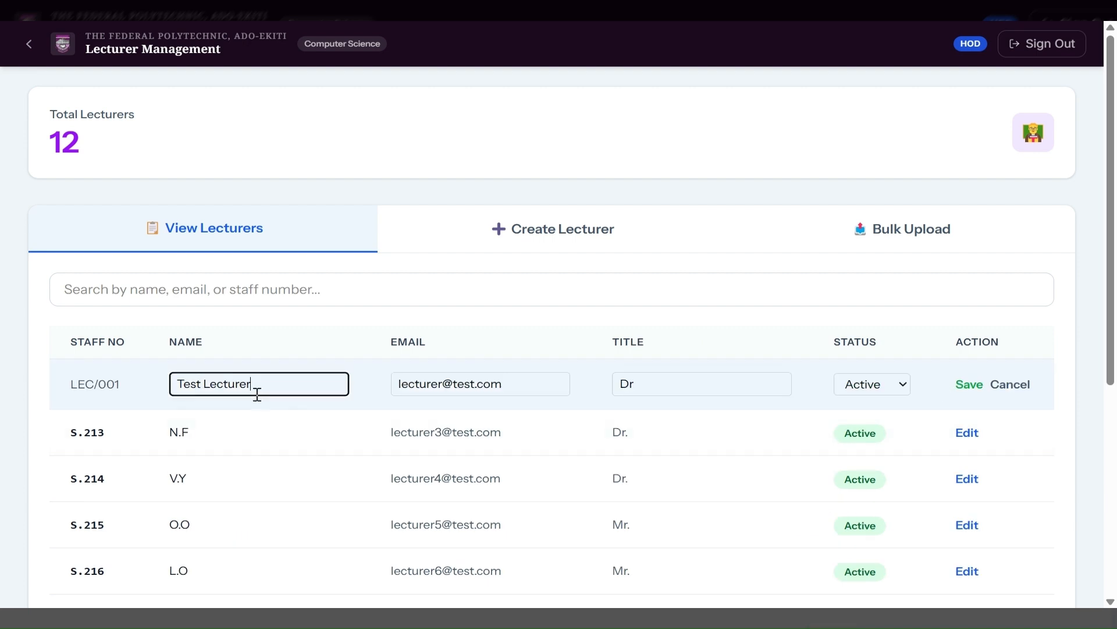
left_click(29, 43)
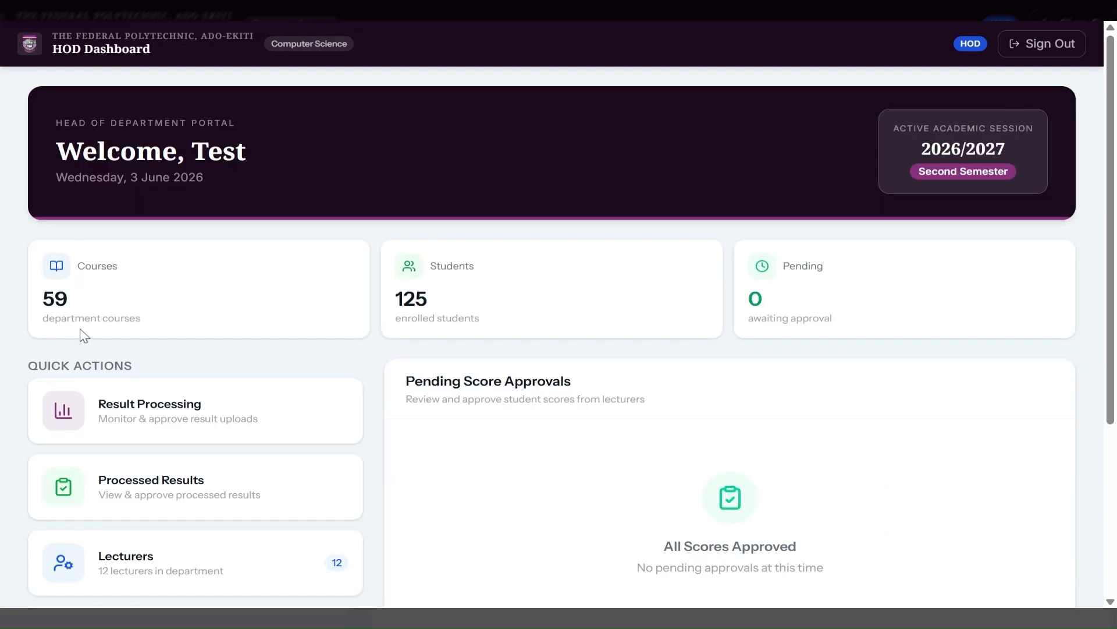
Scroll the dashboard and open the Exam Officers management page.
scroll(82, 332, "down", 3)
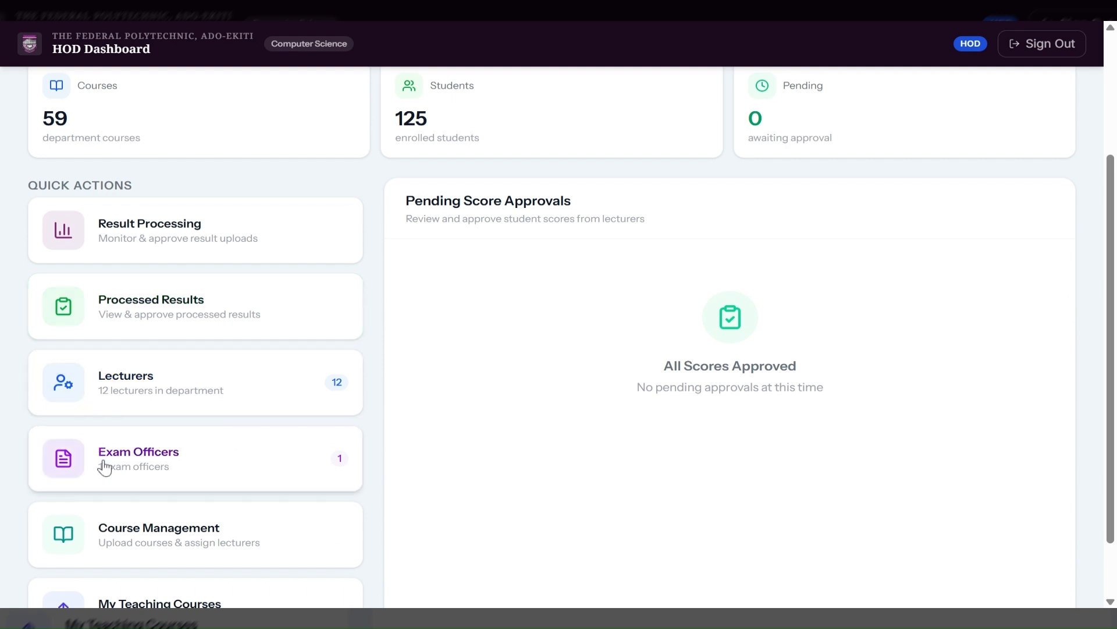
left_click(105, 467)
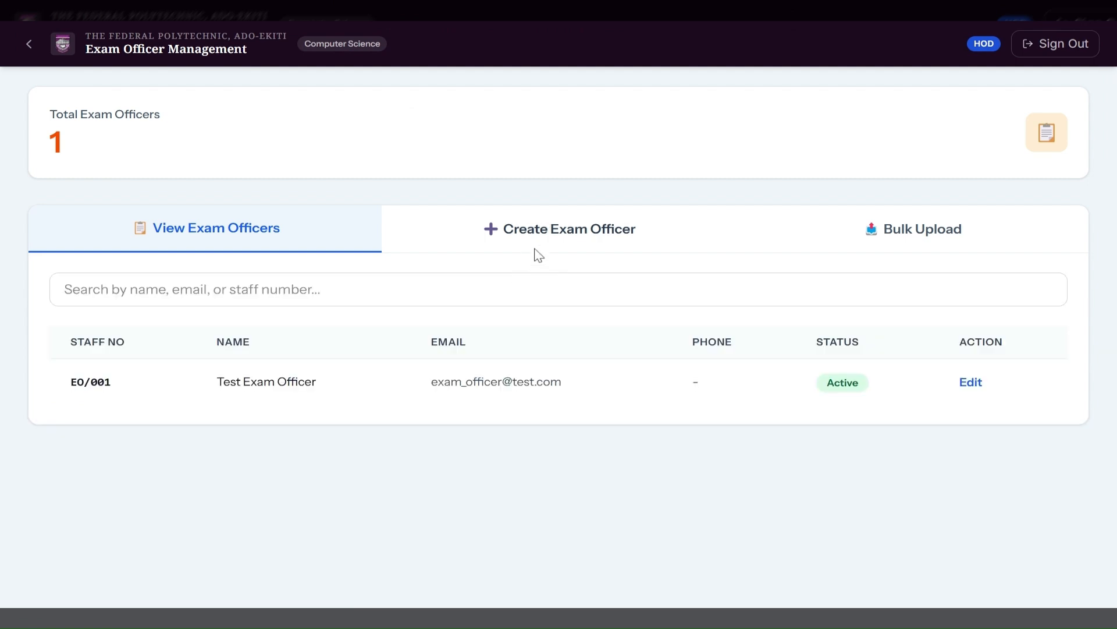
Look over the Create Exam Officer form and EO/001's edit form, then return to the dashboard.
left_click(568, 230)
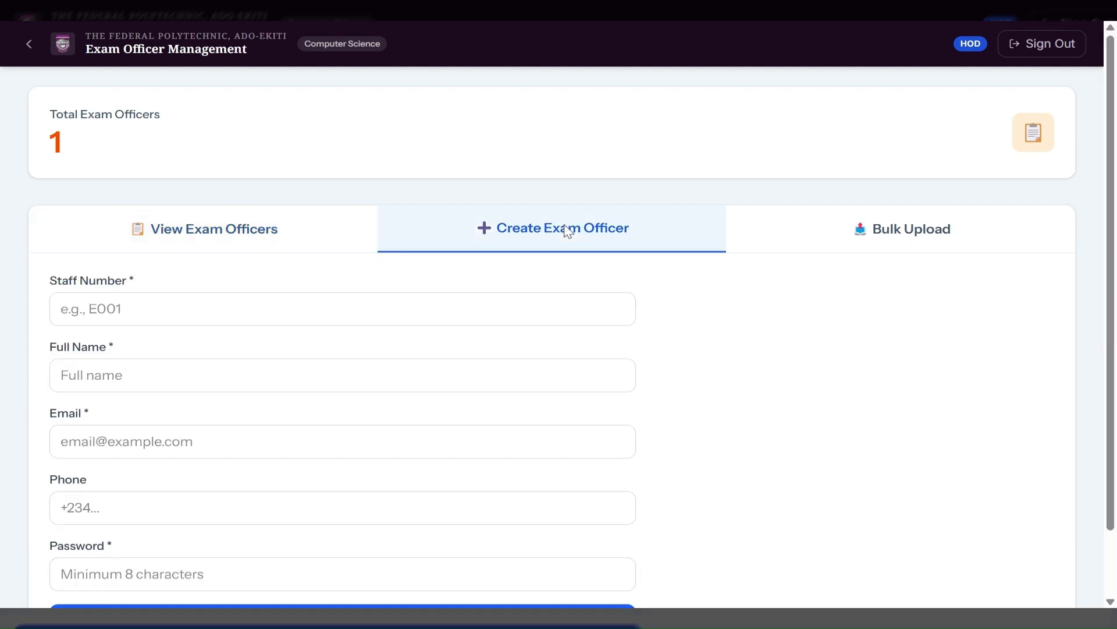
scroll(332, 389, "down", 1)
scroll(334, 393, "up", 1)
left_click(268, 221)
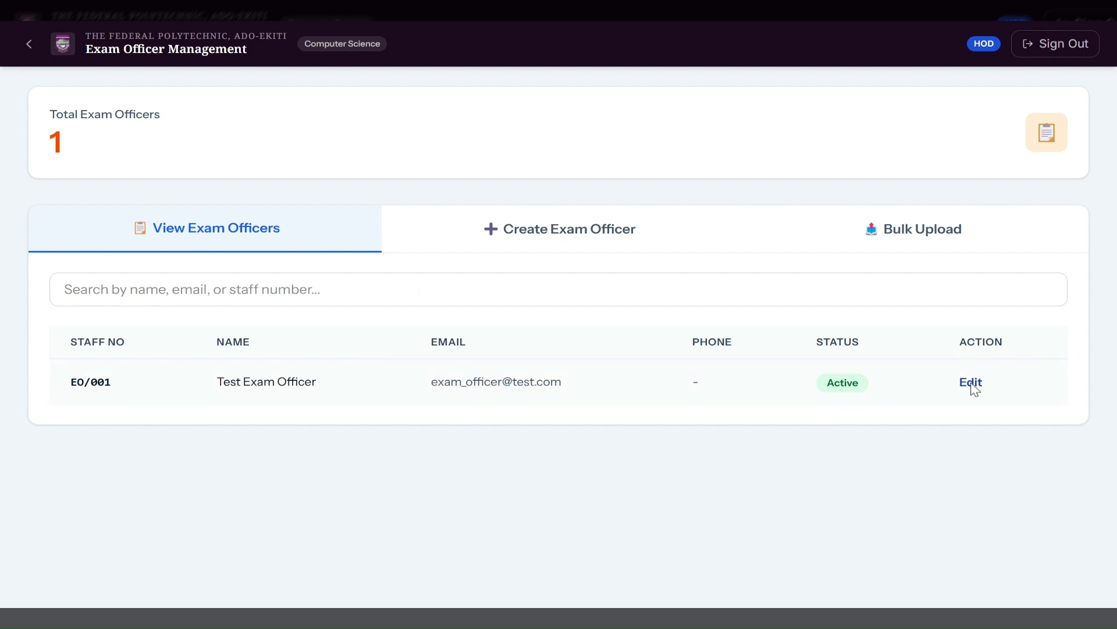
left_click(970, 383)
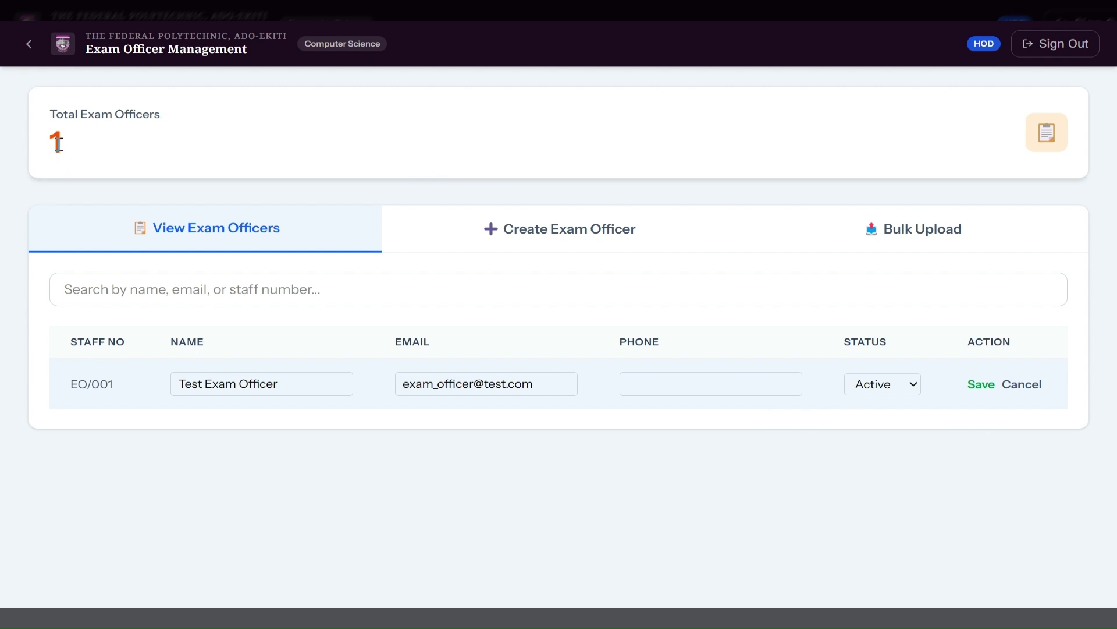
left_click(27, 42)
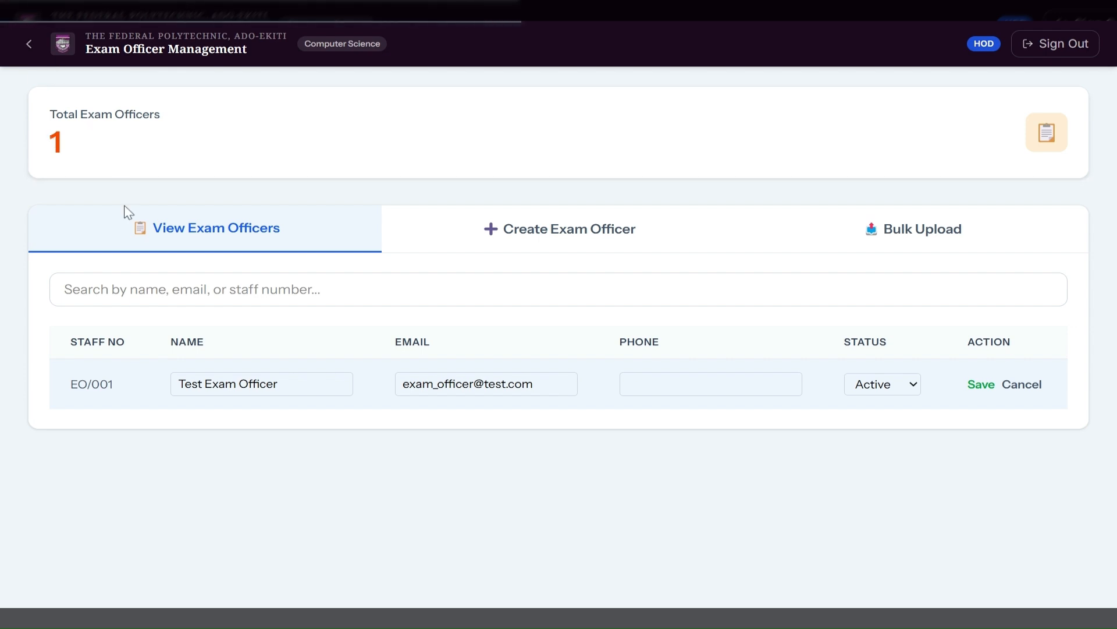
Open Course Management, view the Upload Courses form, then switch to 2026/2027 Second Semester Course Assignments.
scroll(171, 453, "down", 1)
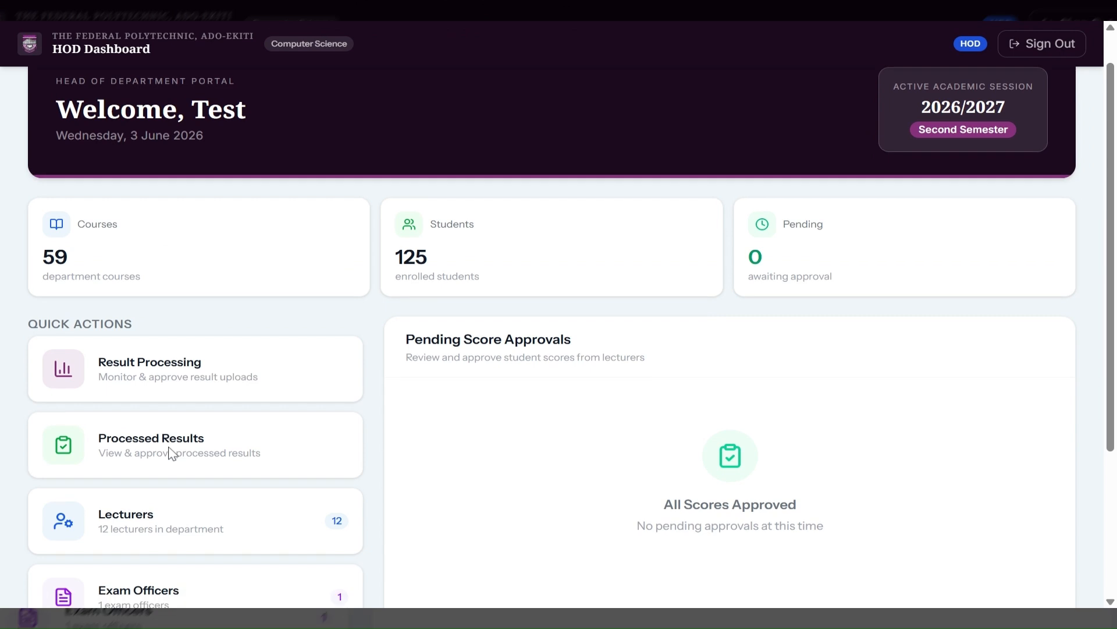
scroll(170, 453, "down", 3)
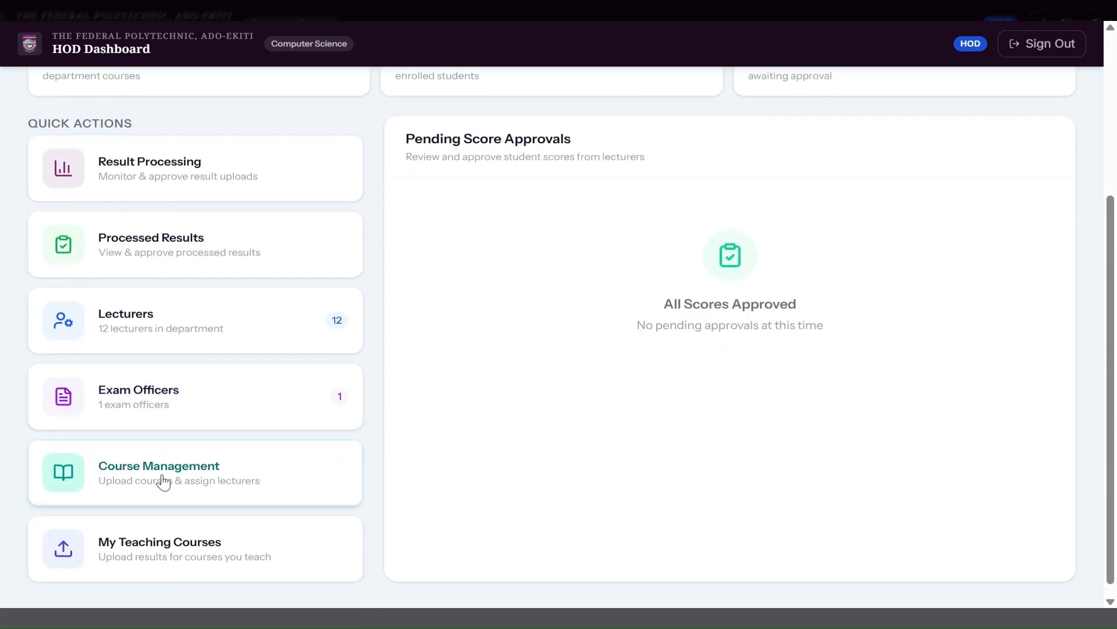
left_click(164, 482)
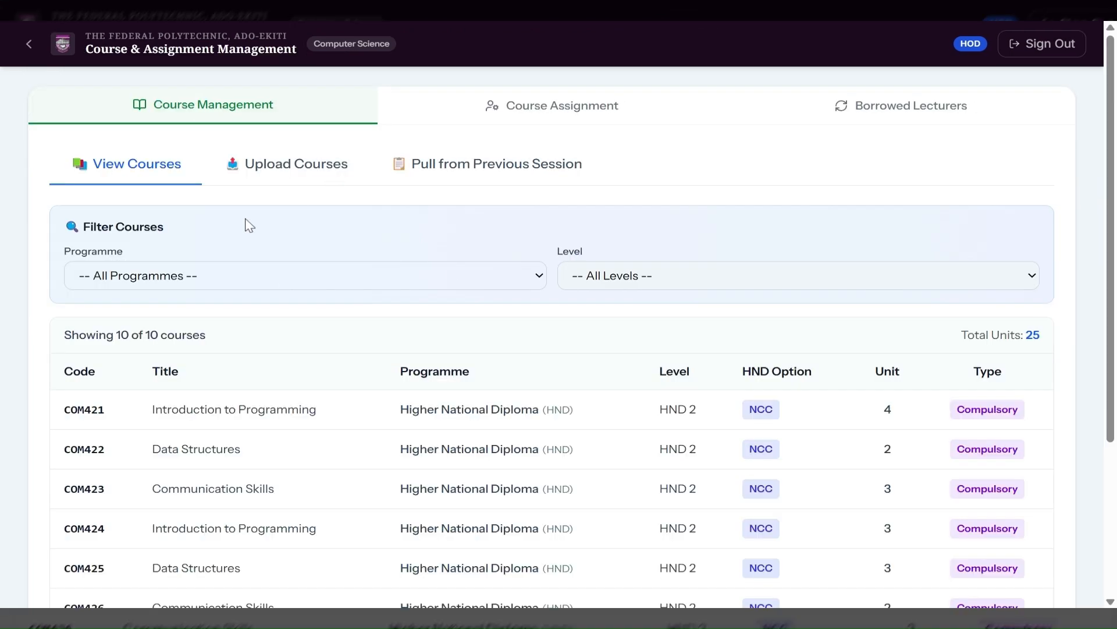
scroll(417, 504, "down", 3)
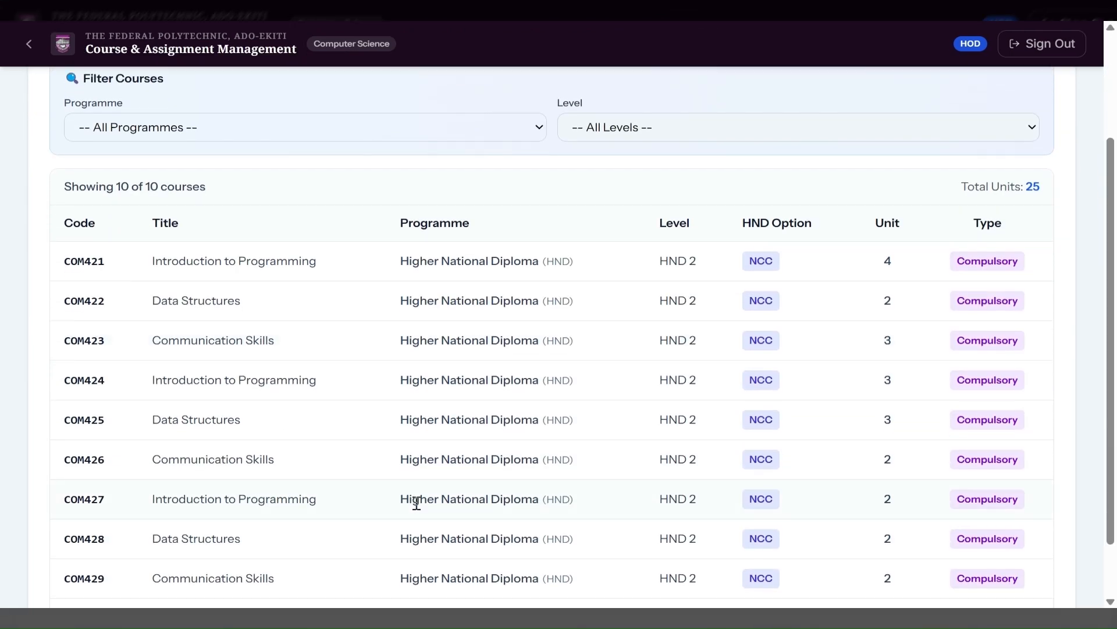
scroll(416, 504, "up", 5)
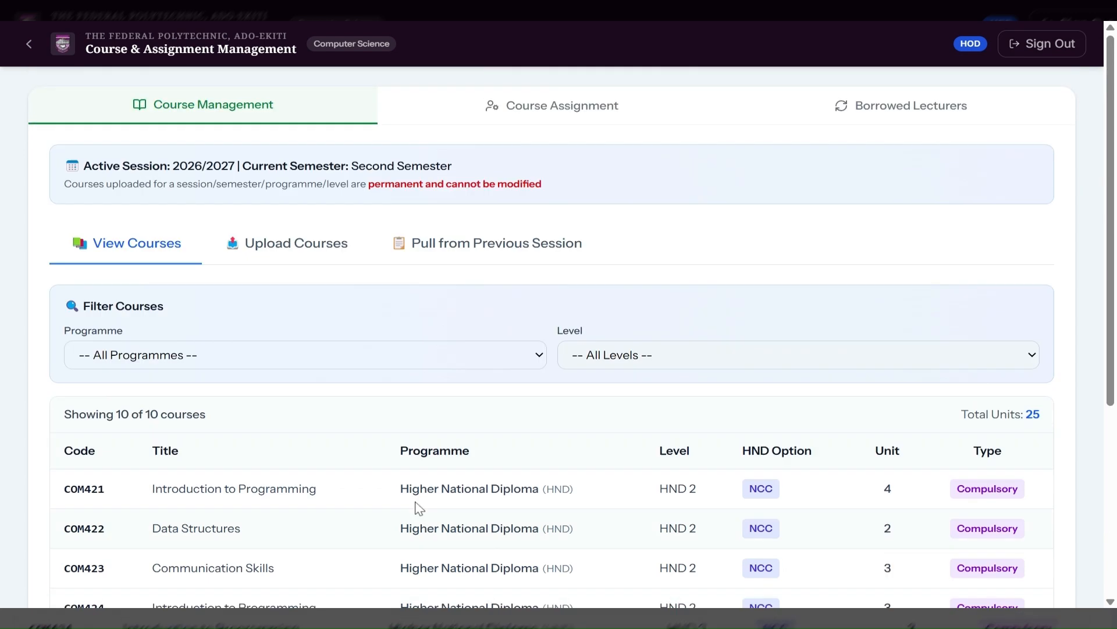
left_click(337, 244)
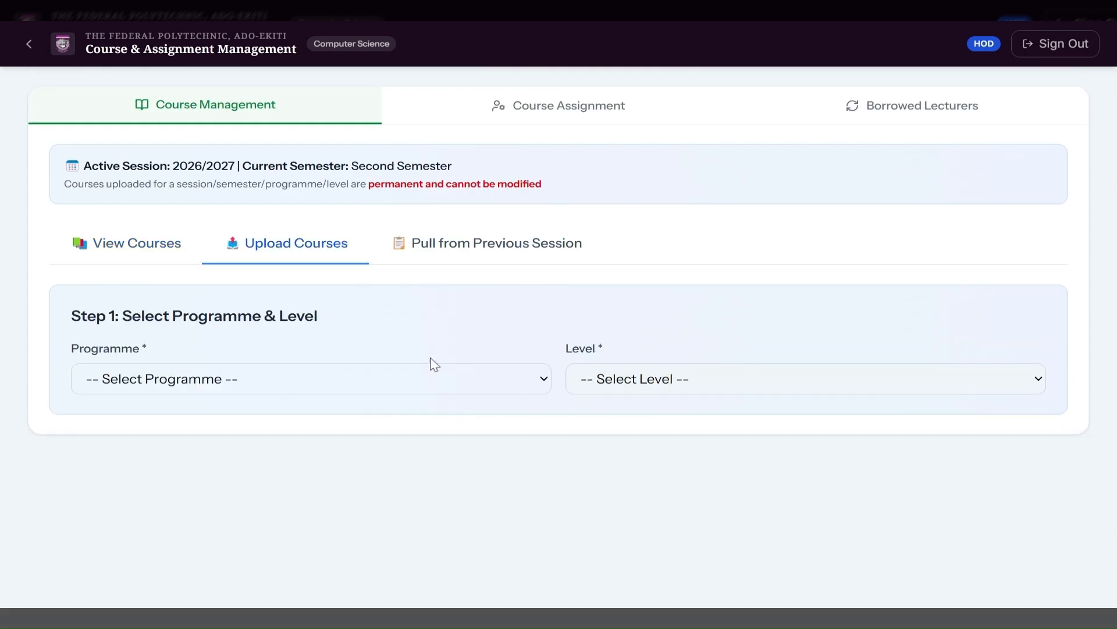
left_click(567, 114)
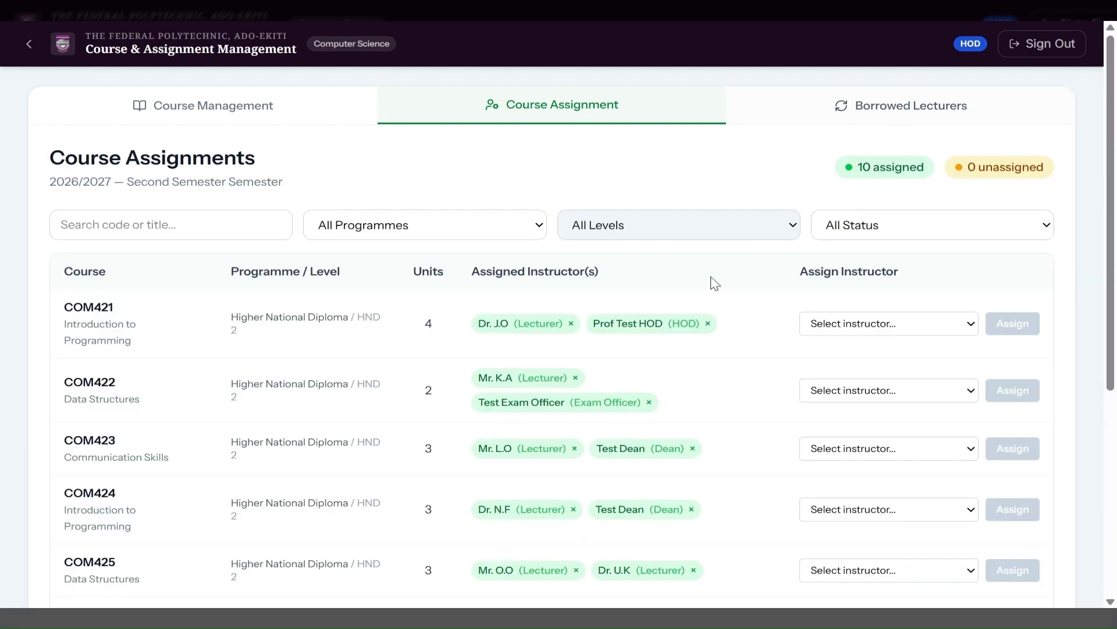
Assign lecturer S.220 as a second instructor for COM429 Communication Skills, then return to the dashboard.
scroll(689, 386, "down", 4)
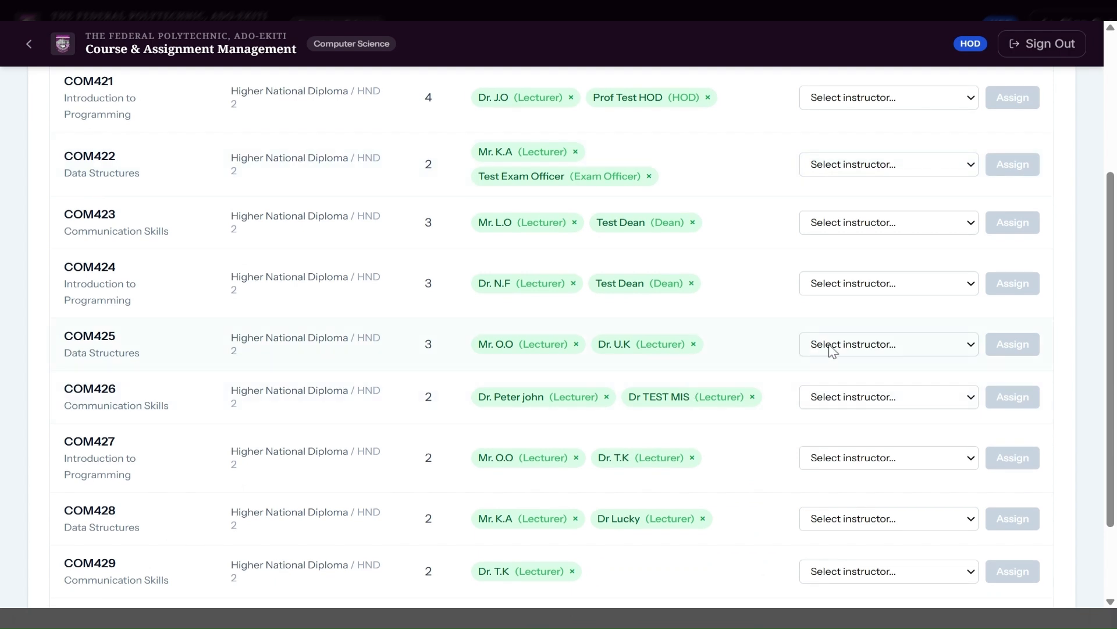
scroll(848, 494, "down", 1)
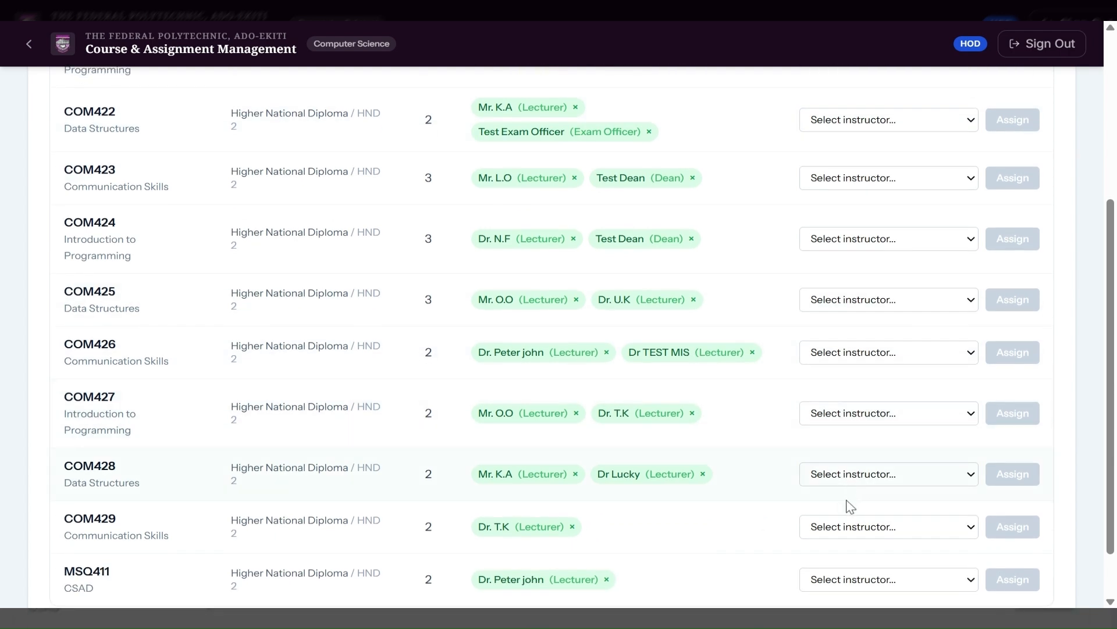
left_click(850, 527)
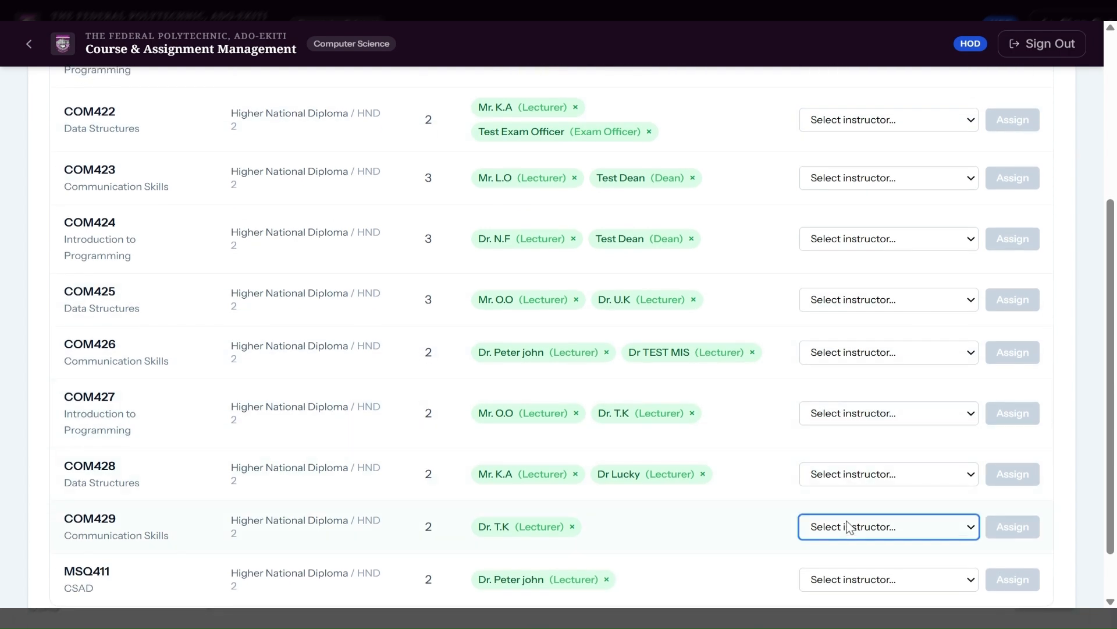
left_click(844, 208)
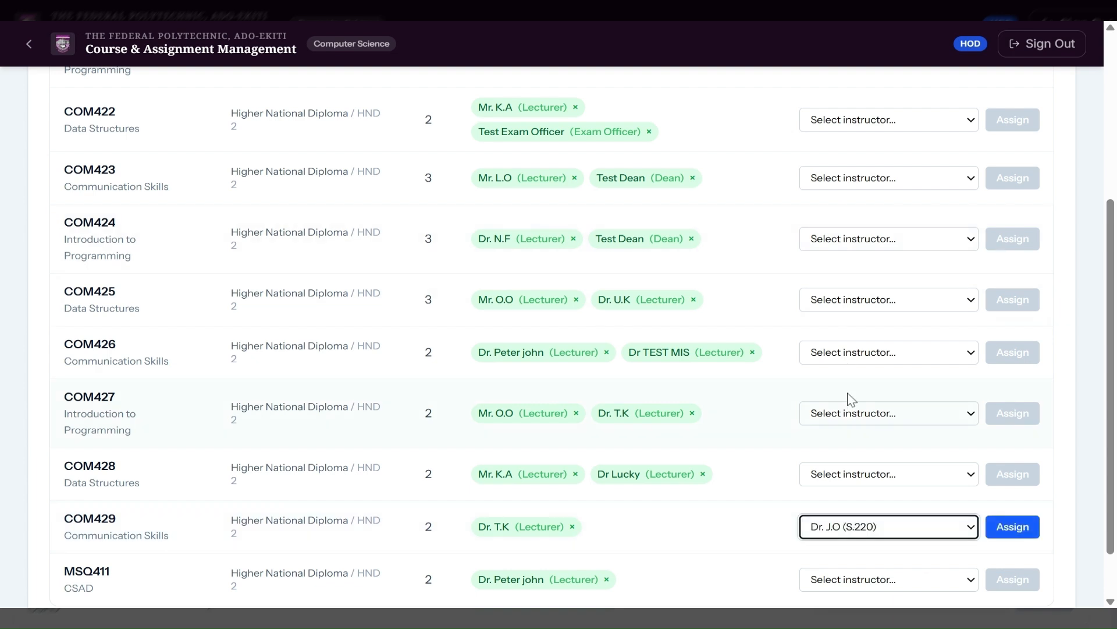
left_click(1022, 524)
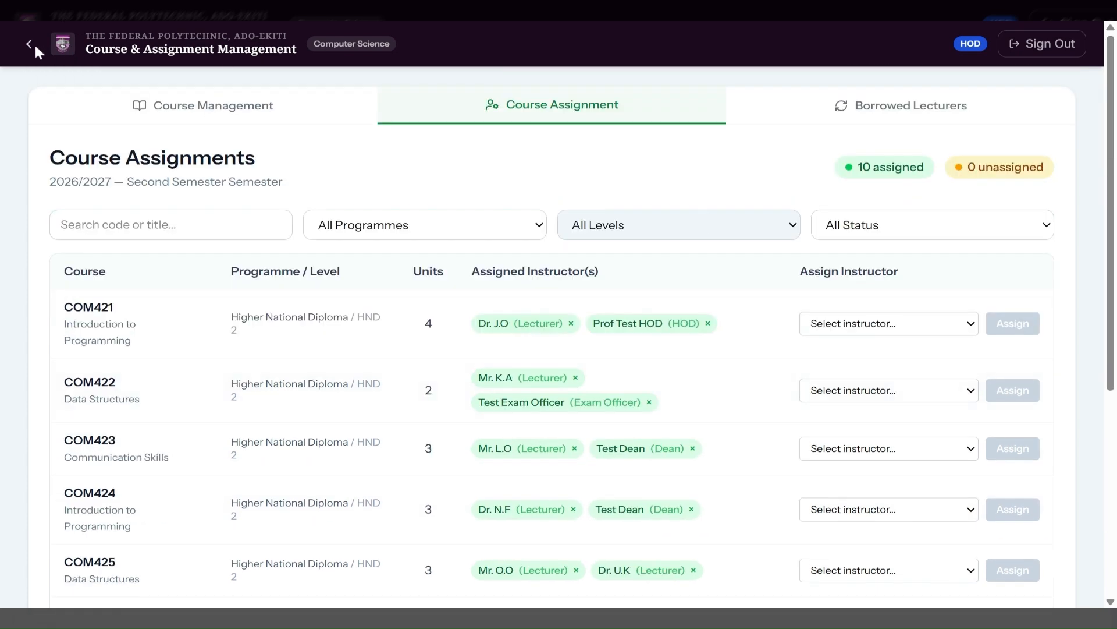
left_click(31, 43)
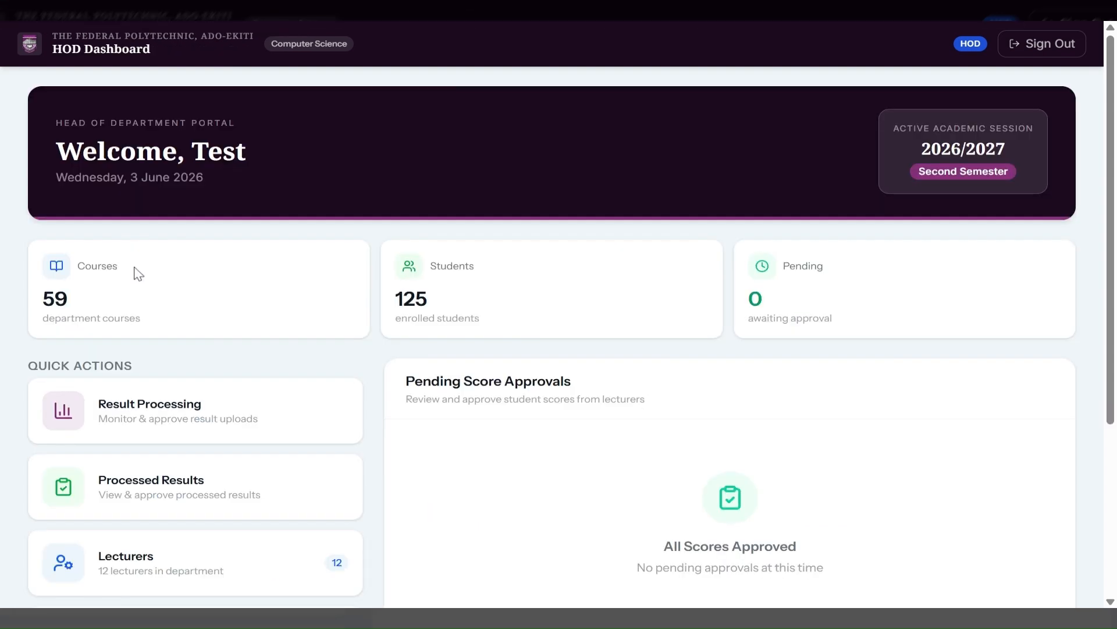
Open Result Processing, expand HND 2, and view COM421's 50 scores pending HOD approval.
scroll(140, 448, "down", 2)
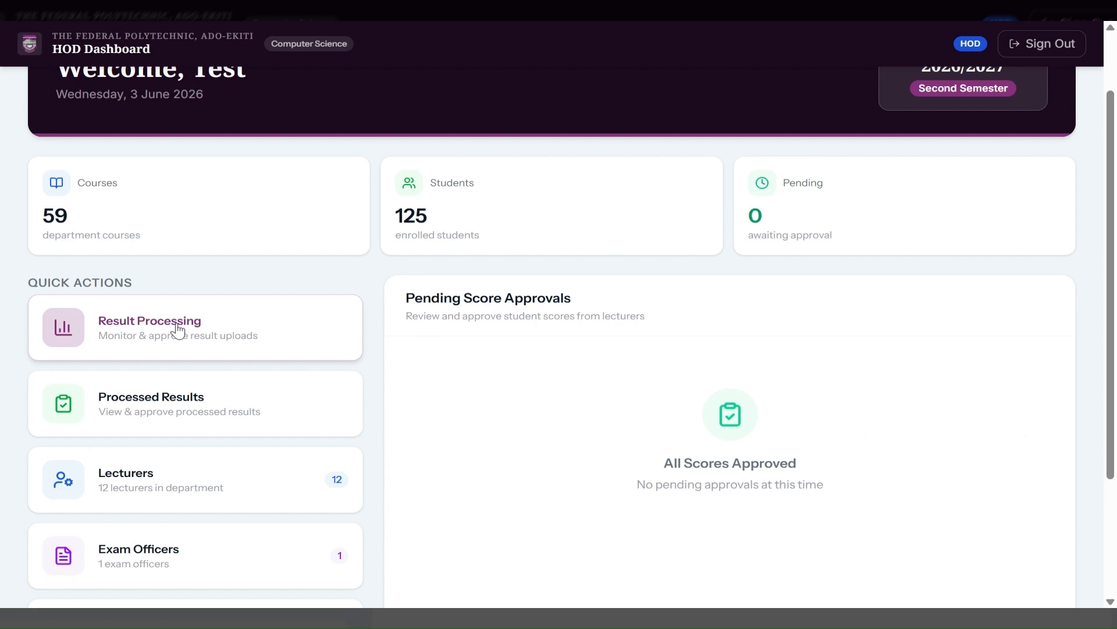
left_click(178, 328)
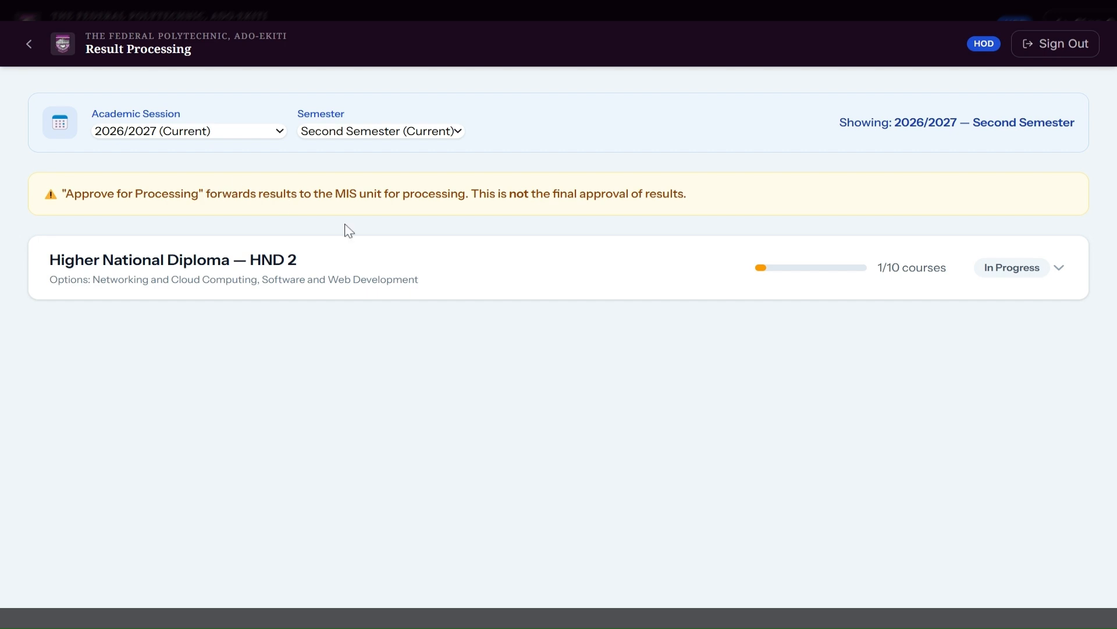
left_click(1059, 272)
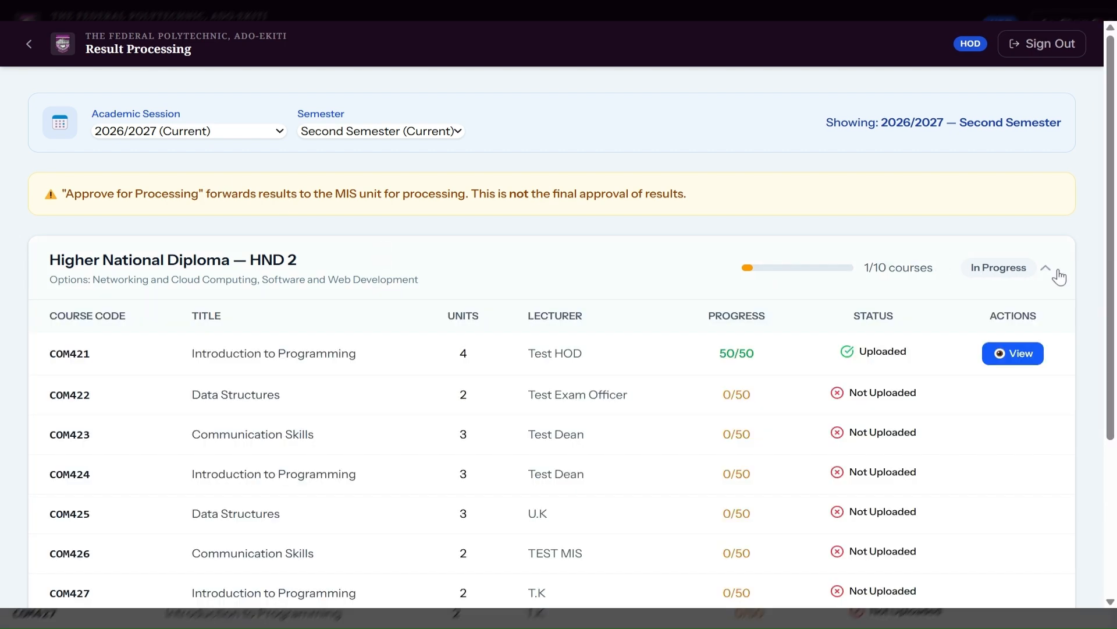
left_click(1013, 354)
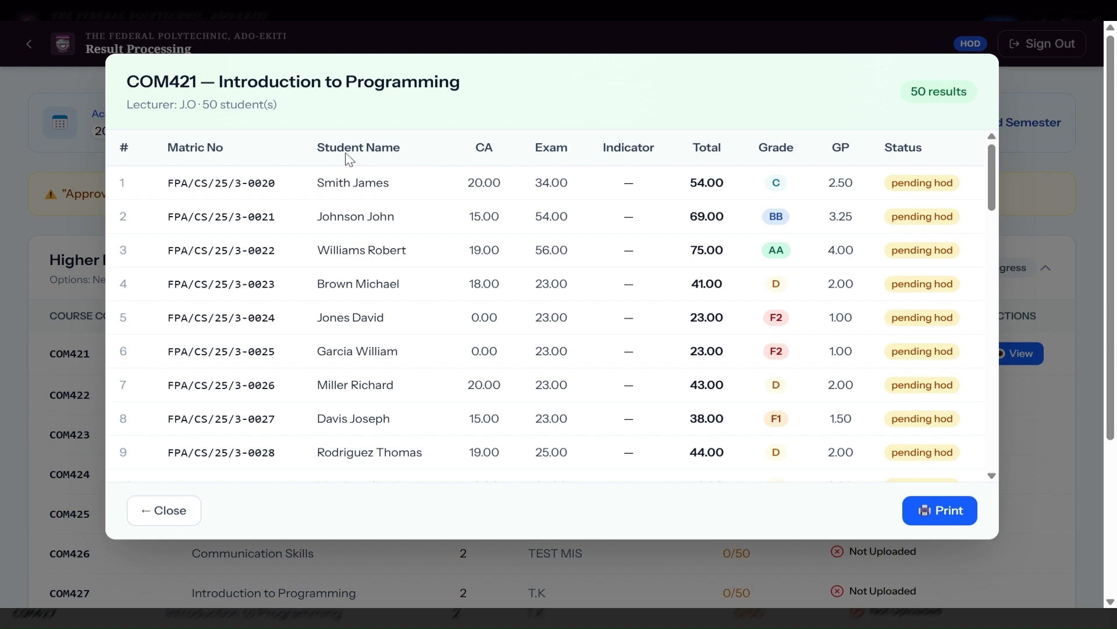
Close the COM421 scores, collapse the HND 2 course card, and return to the HOD Dashboard.
scroll(774, 278, "down", 8)
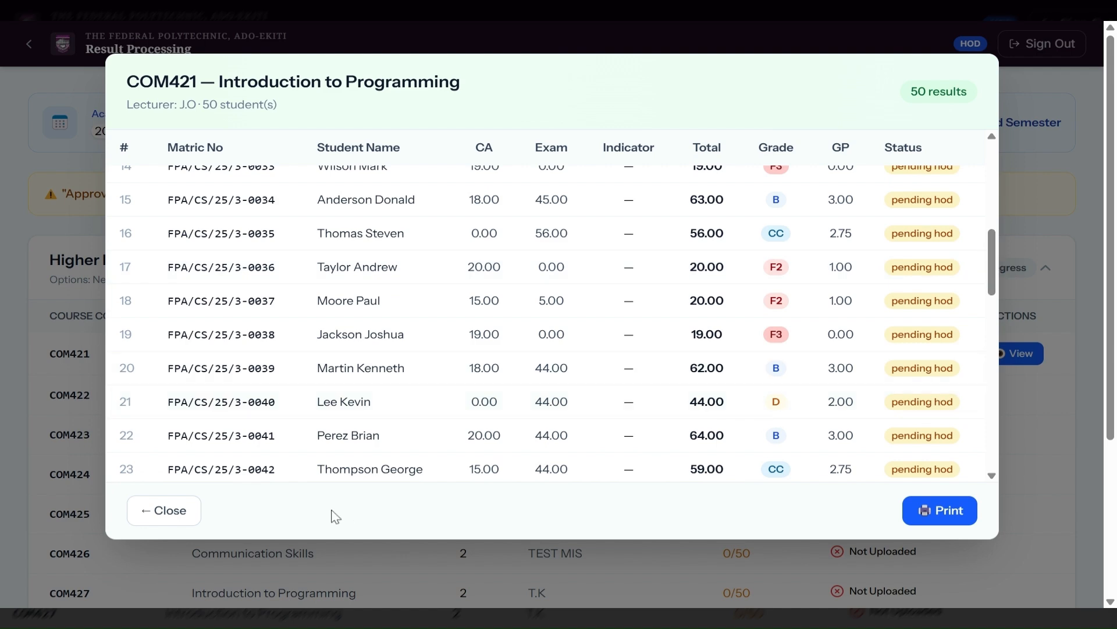
left_click(143, 512)
scroll(917, 428, "down", 4)
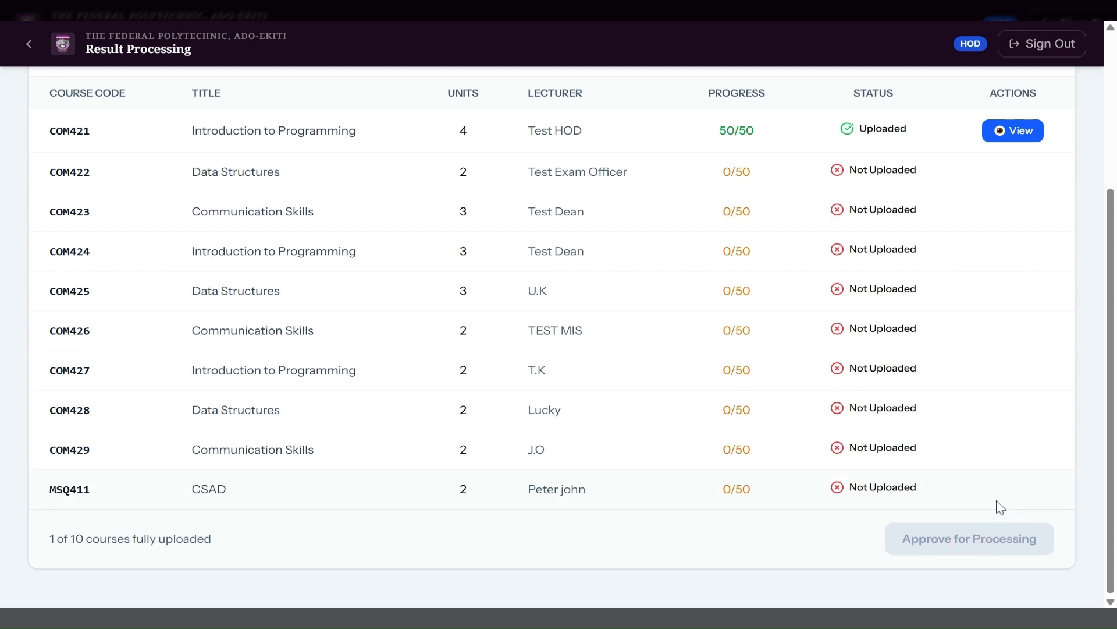
scroll(1000, 506, "up", 4)
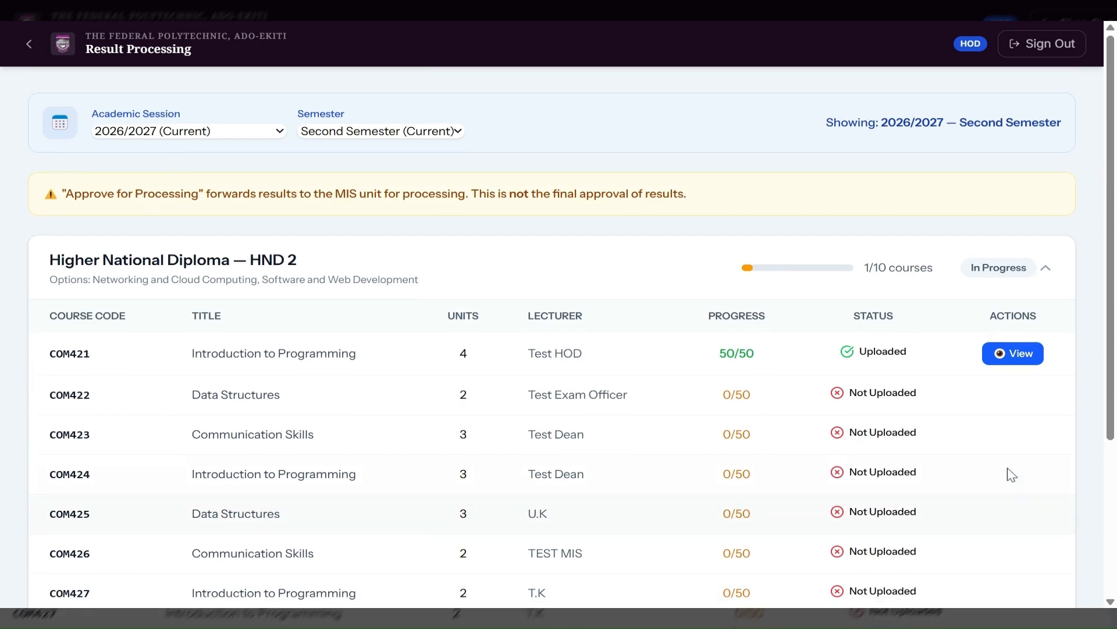
left_click(1043, 271)
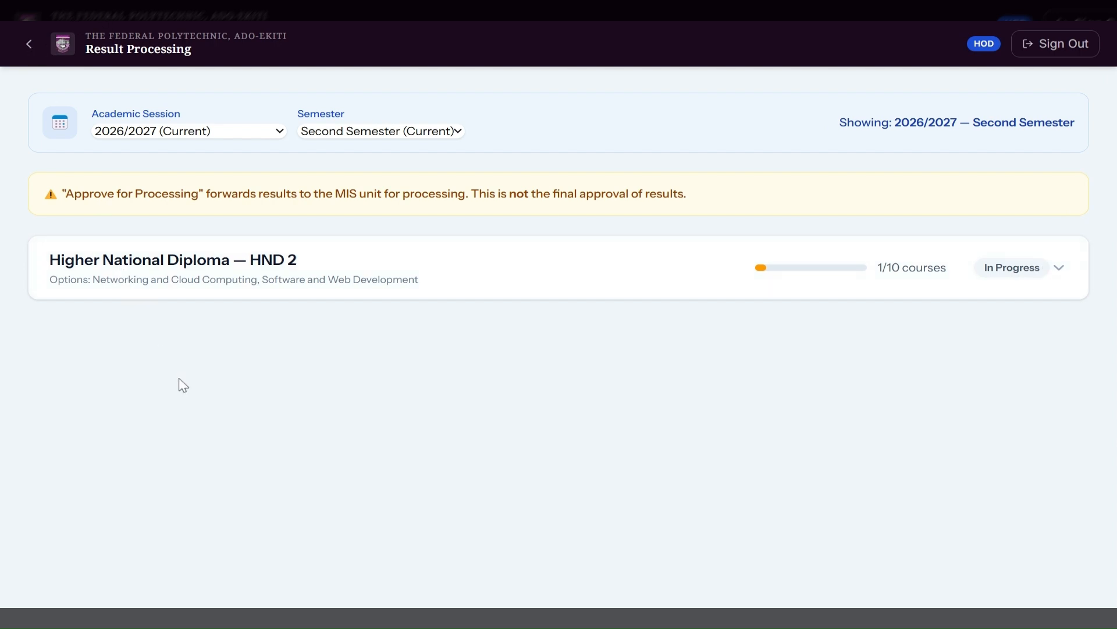
left_click(27, 43)
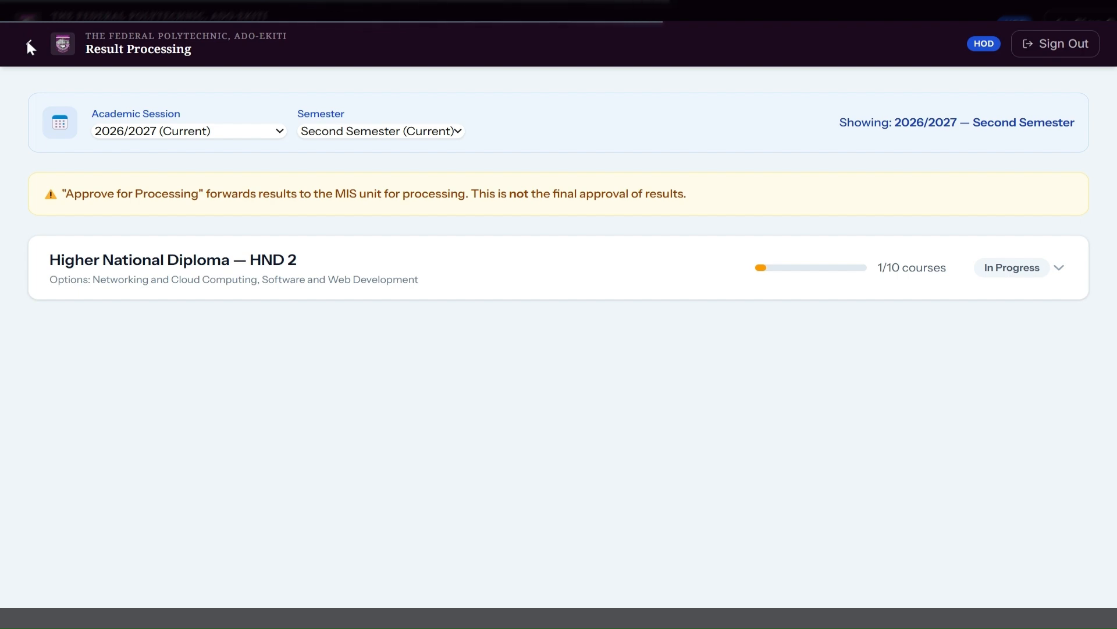
scroll(237, 435, "down", 3)
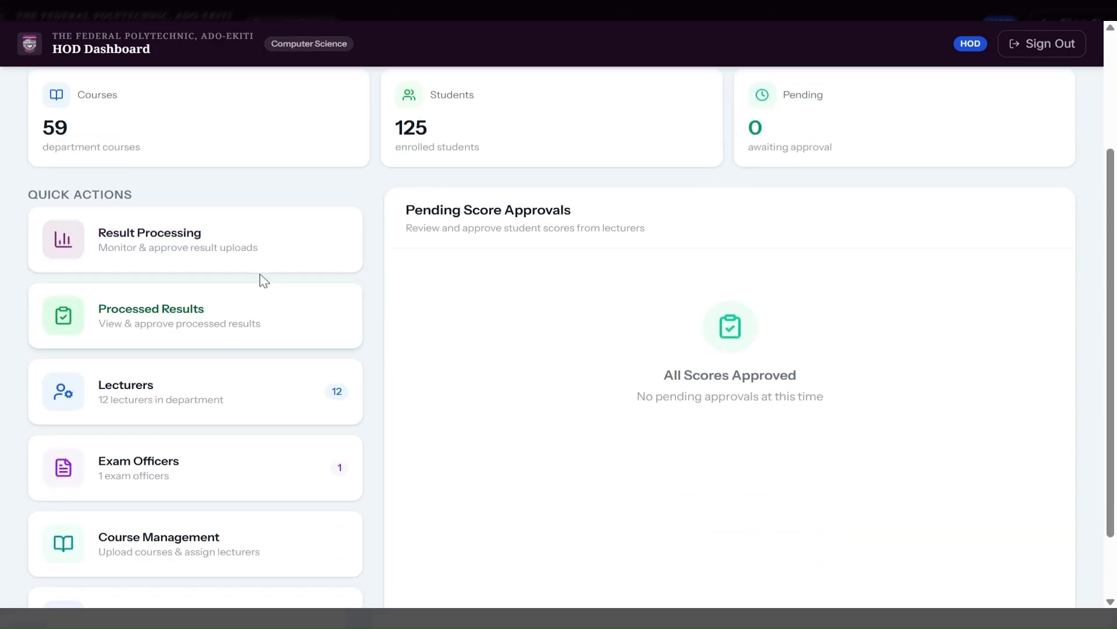
From Processed Results, view the aggregate report for HND 1, 2026/2027 First Semester.
left_click(181, 317)
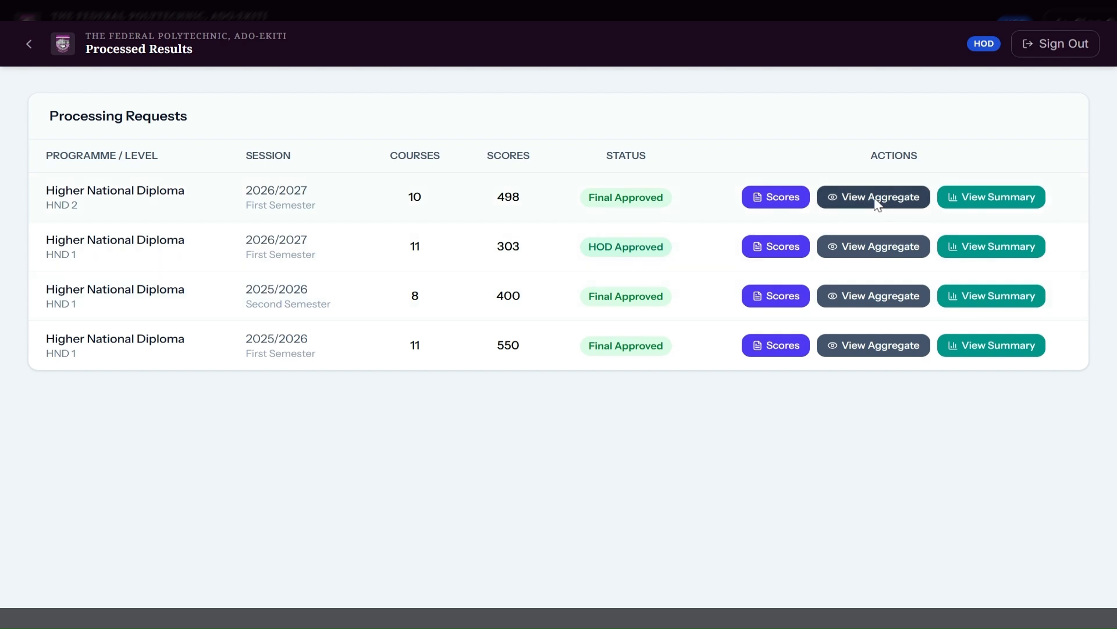
left_click(876, 251)
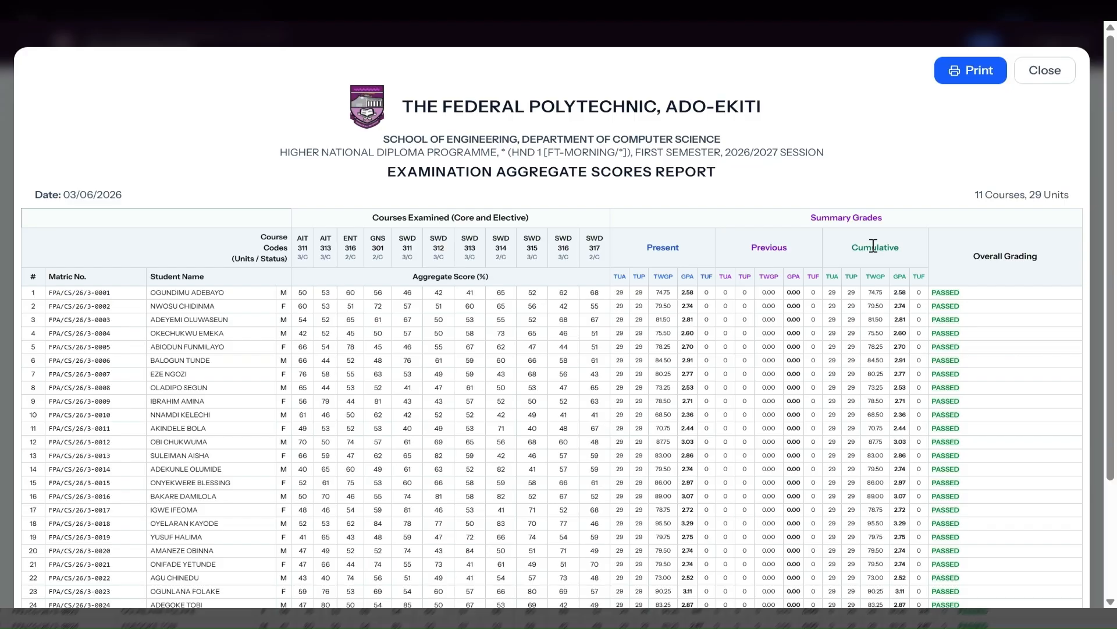
Cancel printing the HND 1 aggregate report and scroll across its course columns.
left_click(967, 79)
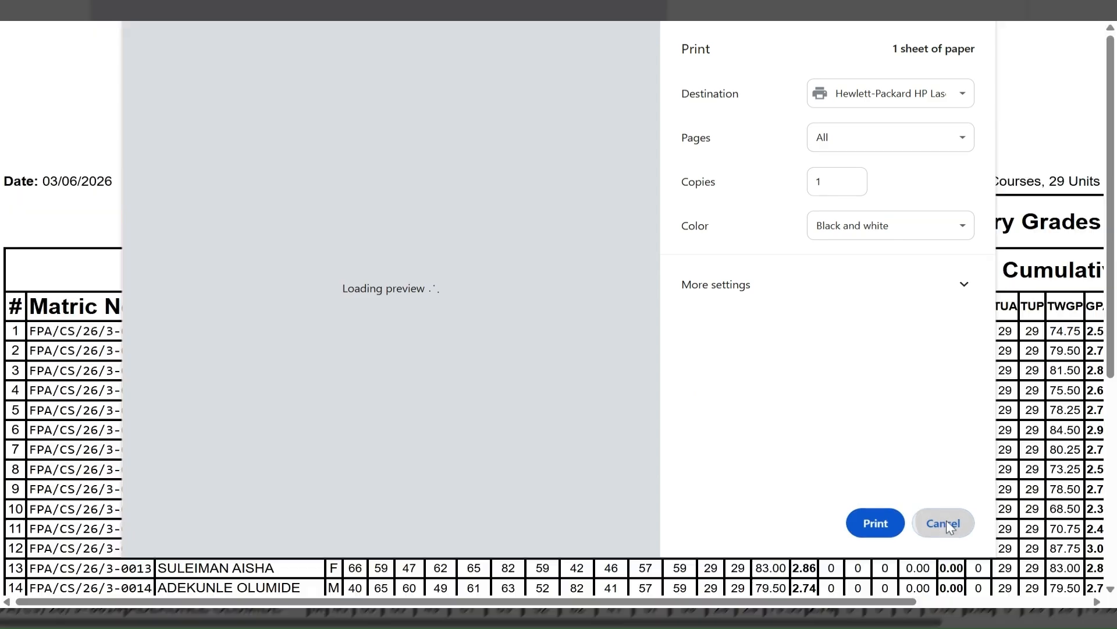
left_click(944, 524)
scroll(941, 434, "up", 1)
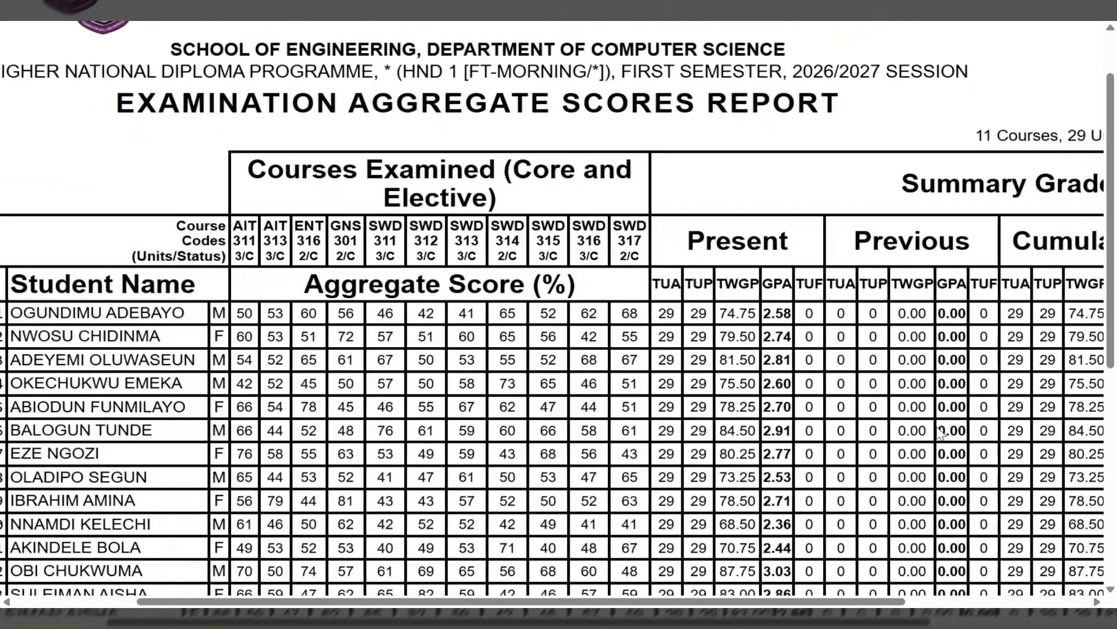
scroll(941, 433, "right", 5)
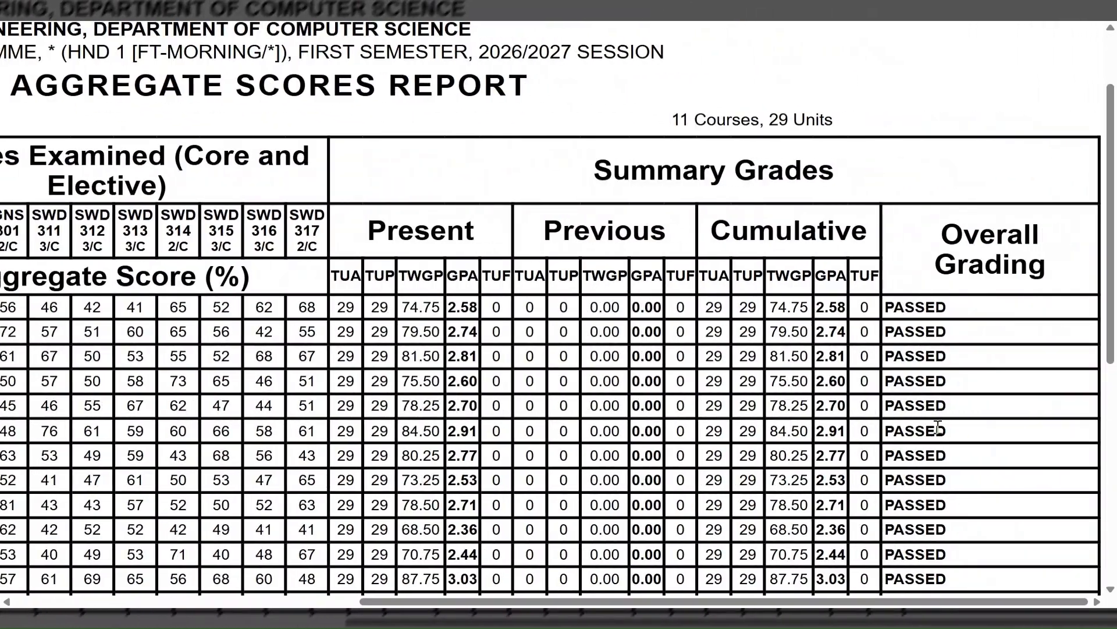
scroll(938, 427, "left", 3)
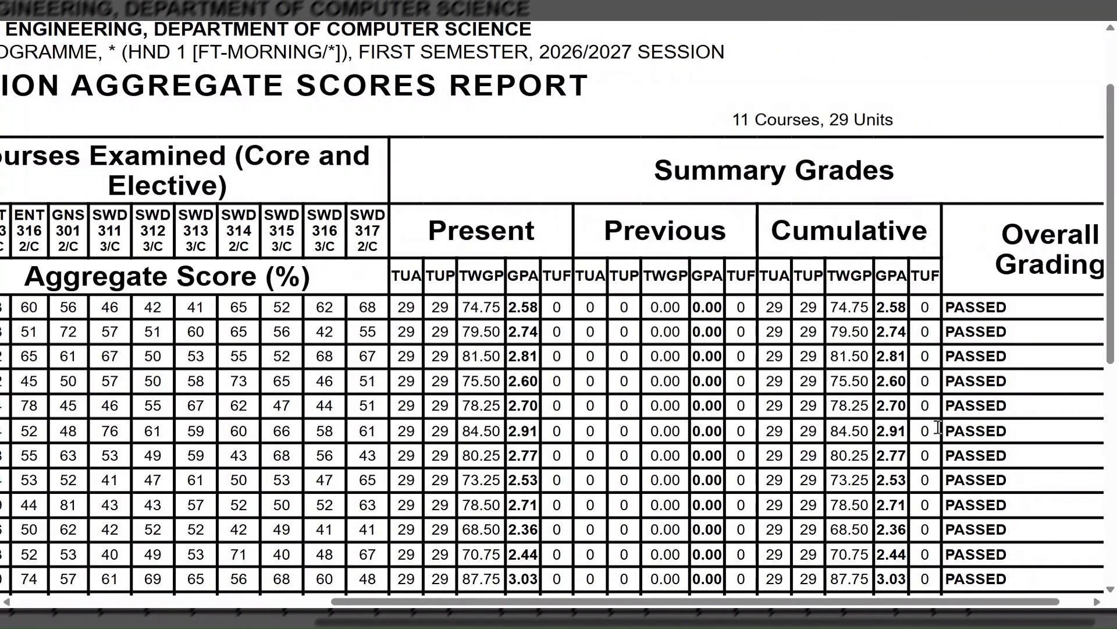
scroll(938, 428, "left", 3)
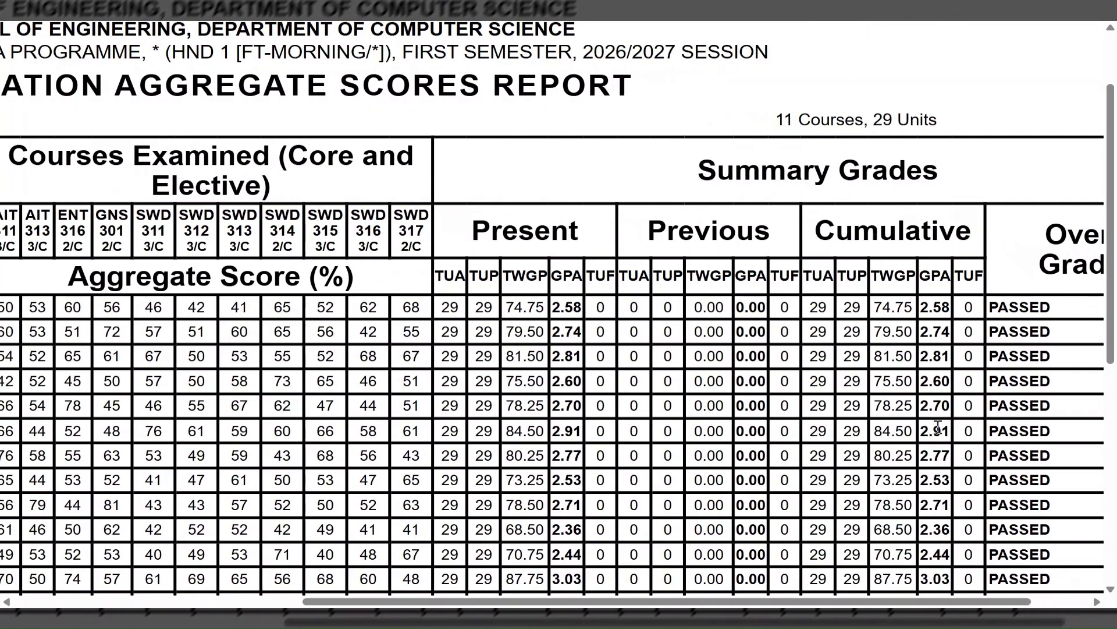
scroll(938, 428, "left", 3)
scroll(938, 428, "right", 7)
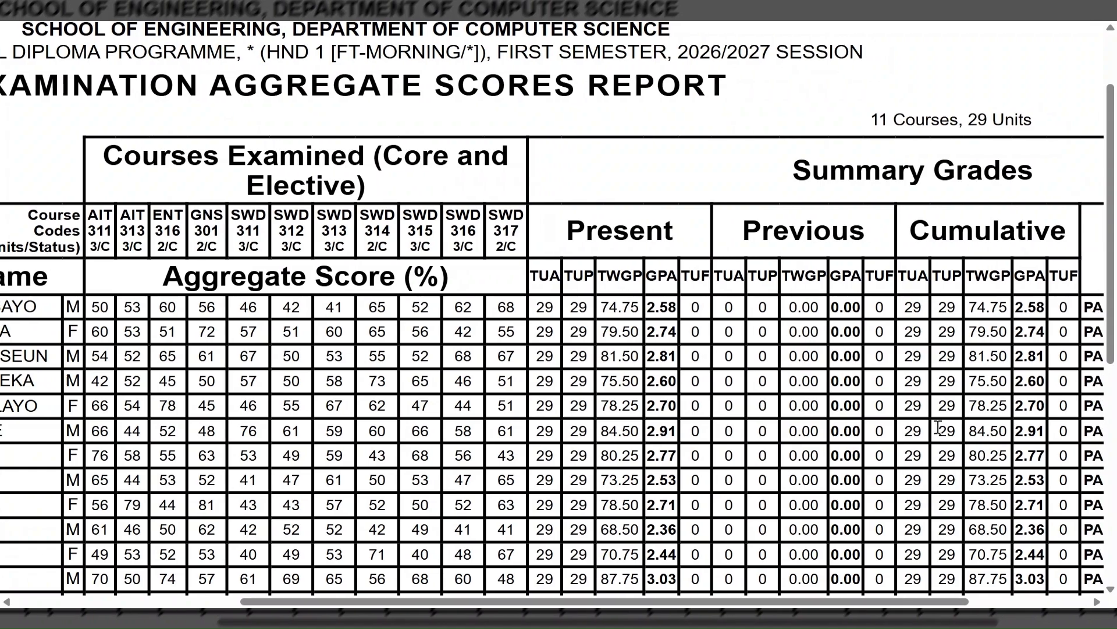
scroll(938, 428, "right", 1)
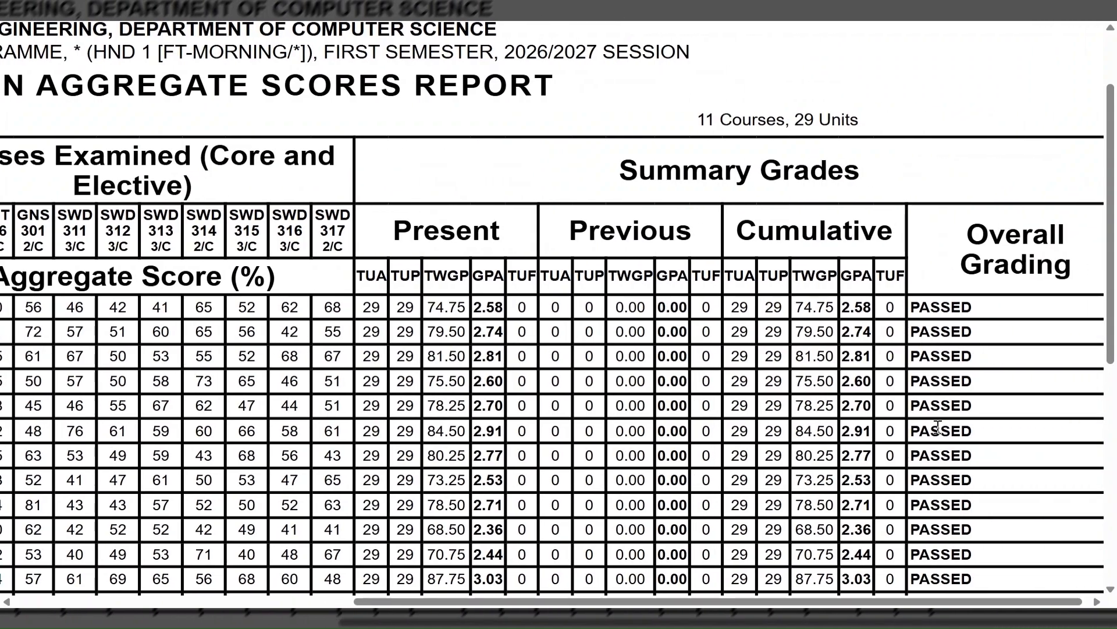
Scroll down through the report's remaining rows, then close it without printing.
scroll(939, 427, "down", 5)
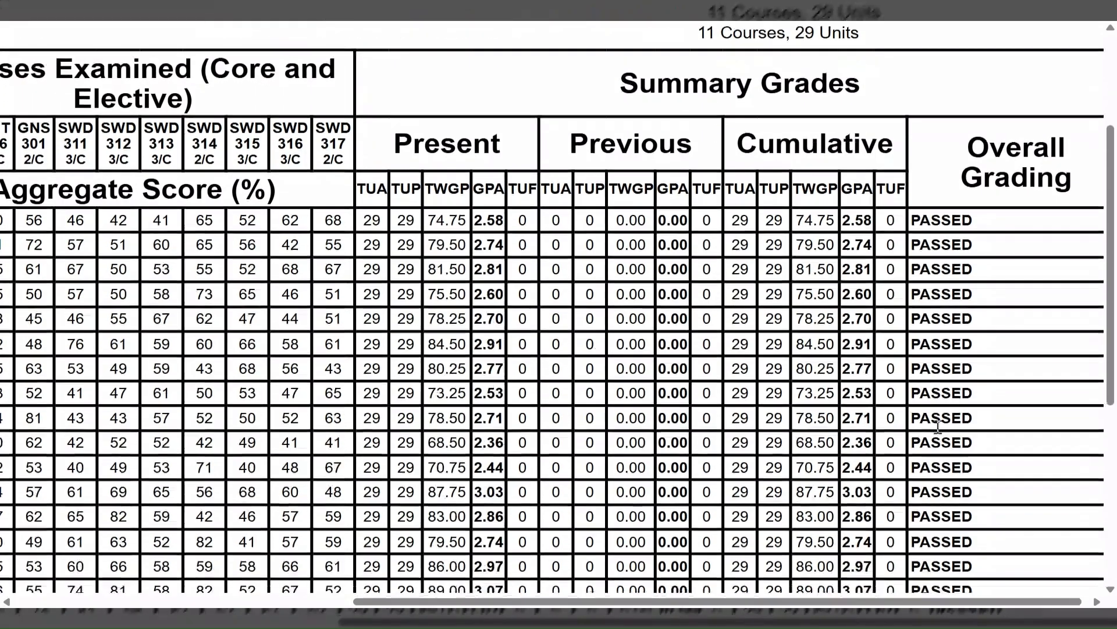
scroll(939, 433, "right", 1)
scroll(938, 434, "down", 4)
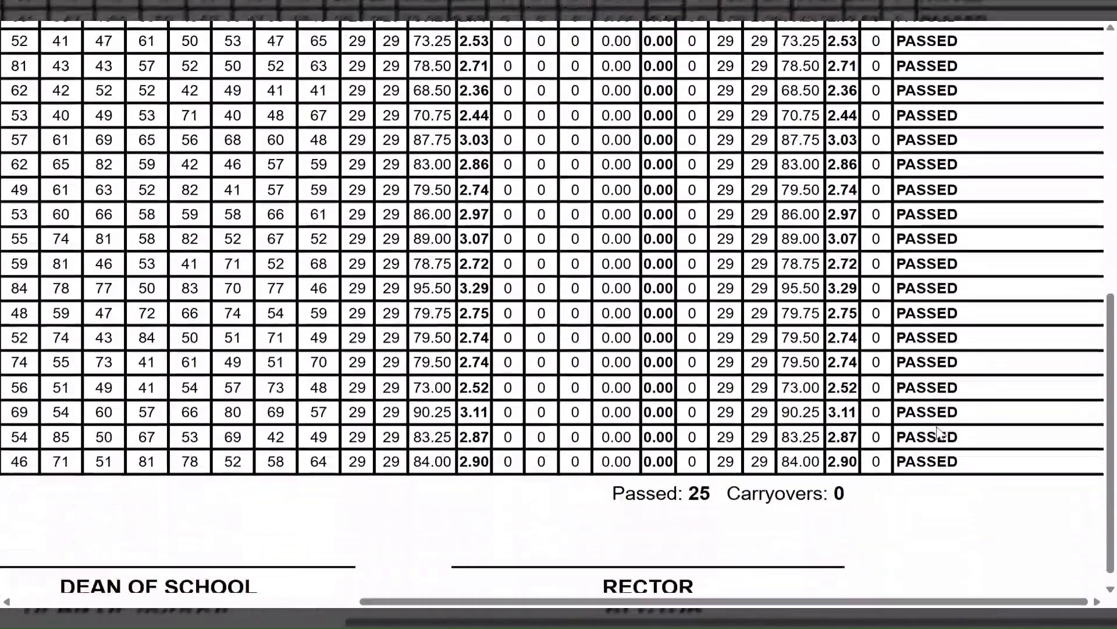
scroll(938, 433, "up", 10)
scroll(938, 430, "left", 3)
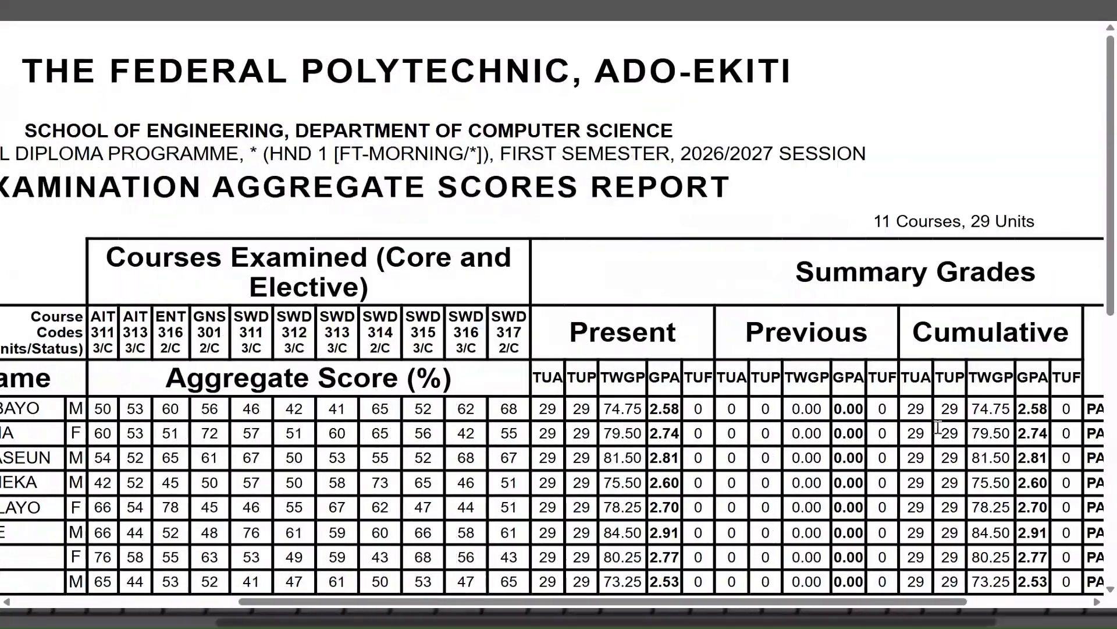
scroll(938, 428, "left", 1)
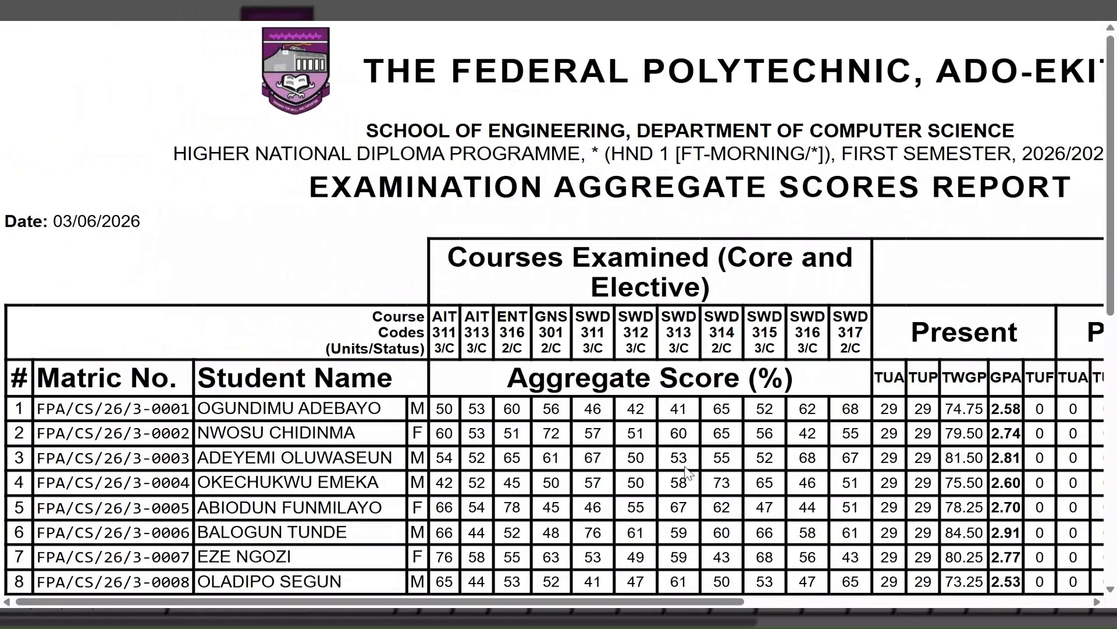
scroll(687, 472, "down", 2)
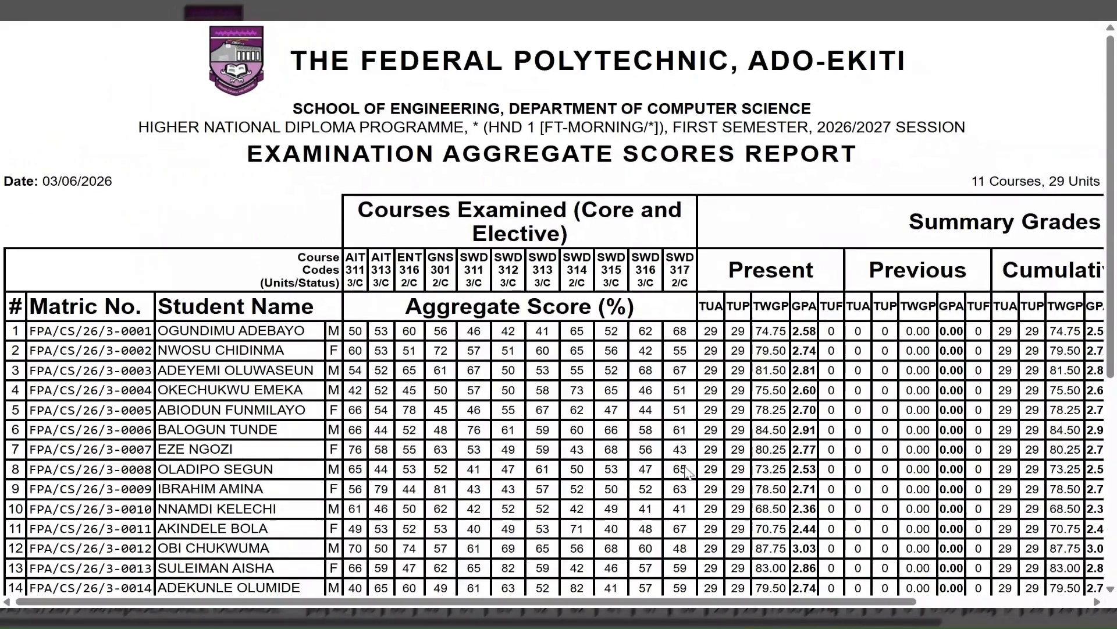
scroll(687, 472, "down", 3)
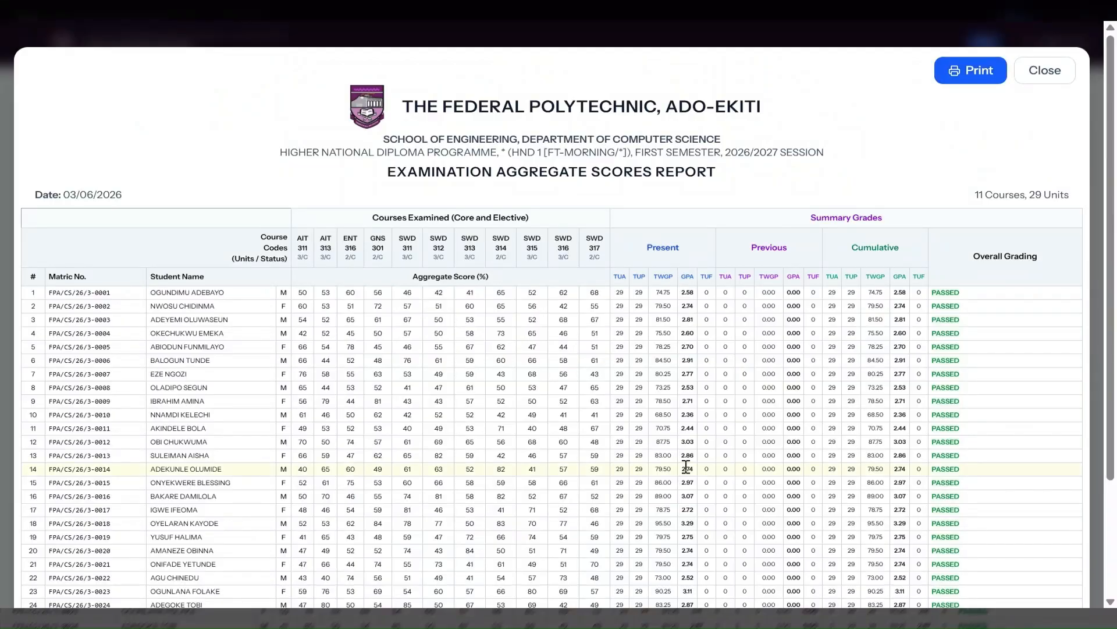
left_click(1045, 71)
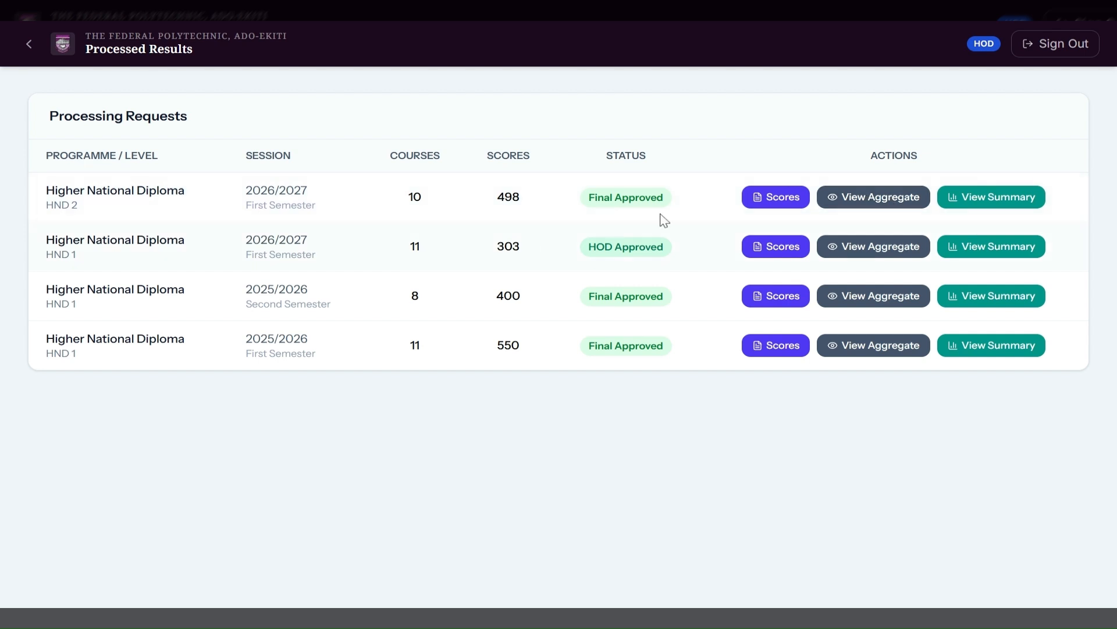
Try the HND 1 2026/2027 scores, which return a Server Error, then go back to the dashboard.
left_click(778, 251)
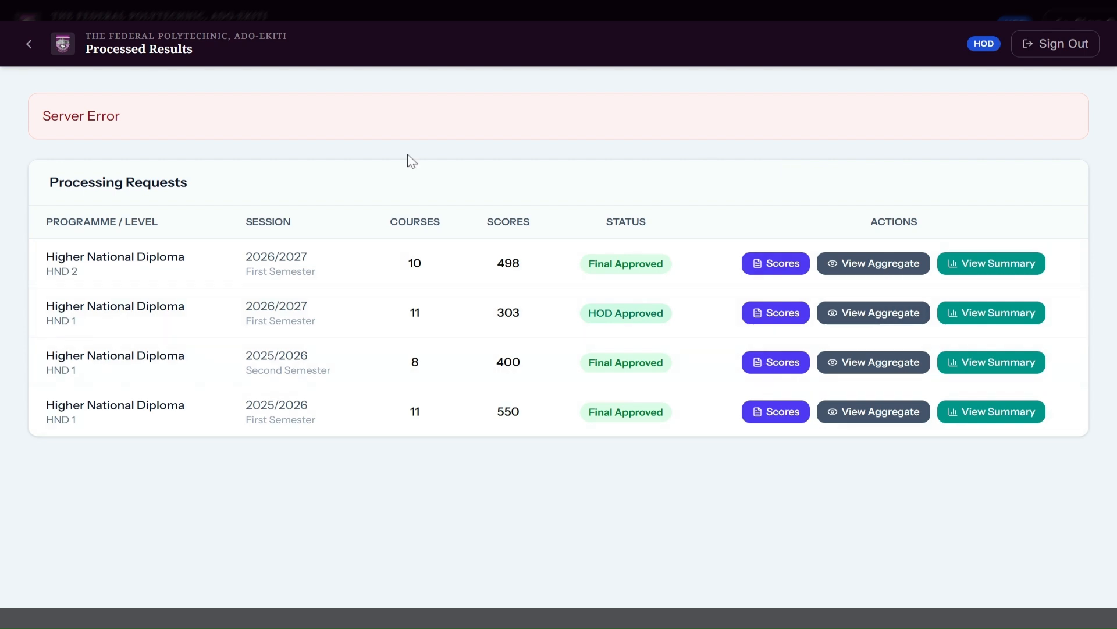
left_click(26, 42)
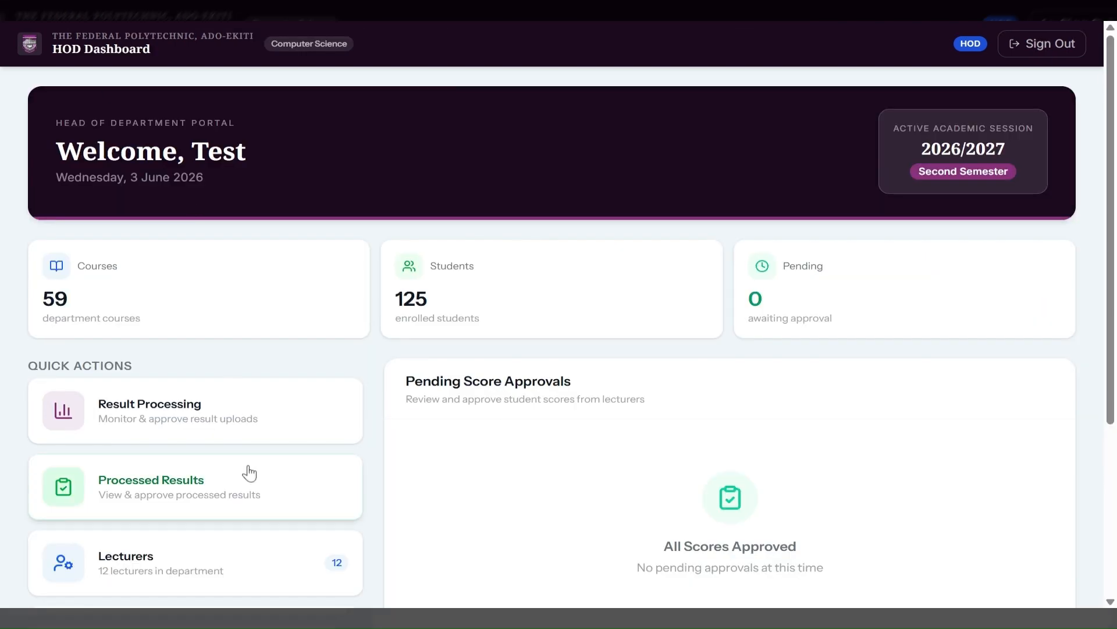
Under My Teaching Courses, view COM421 Introduction to Programming's 50 uploaded scores pending HOD.
scroll(326, 514, "down", 2)
scroll(330, 514, "down", 2)
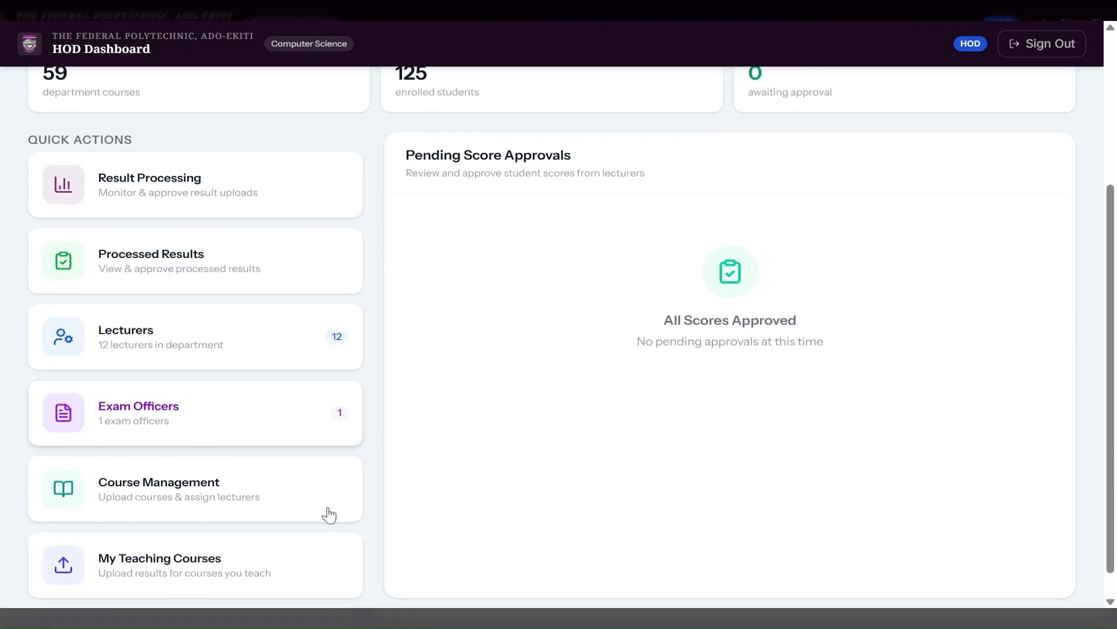
scroll(330, 514, "down", 1)
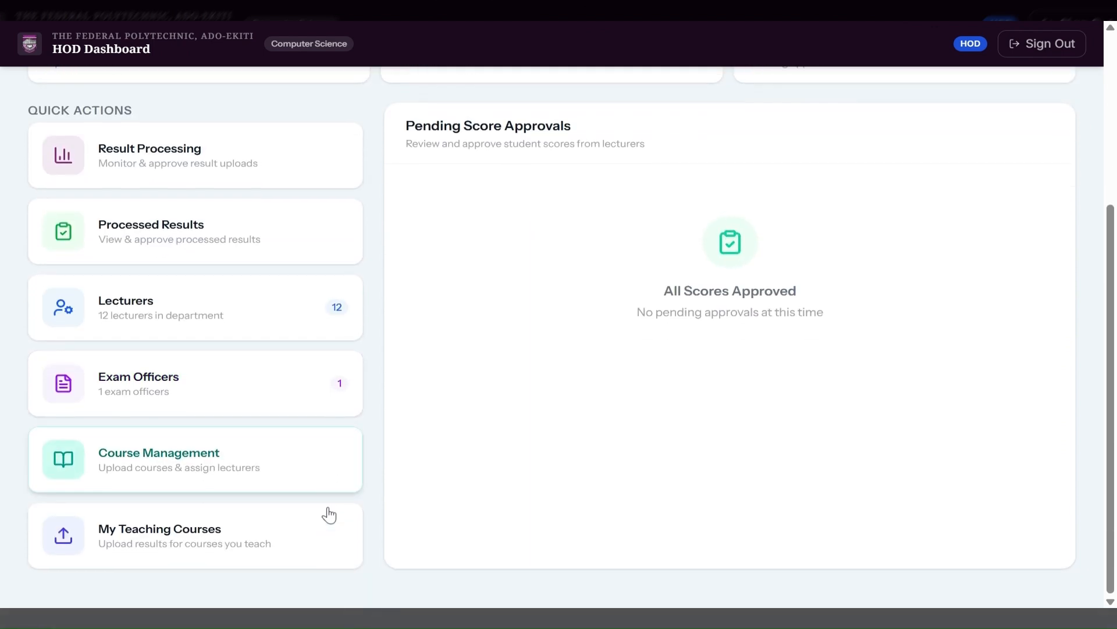
left_click(177, 534)
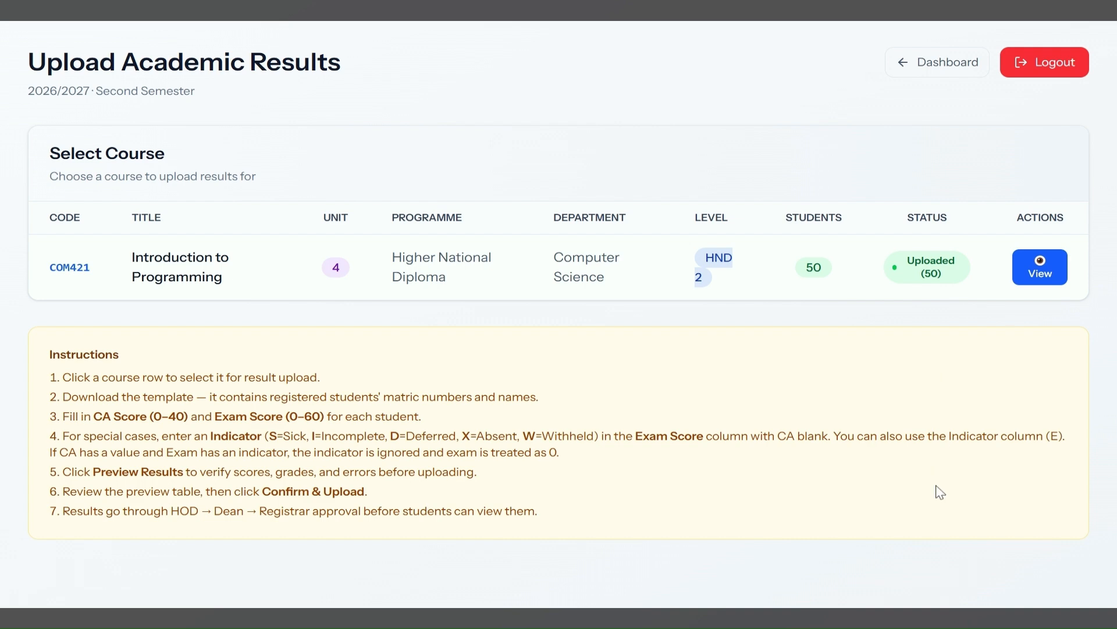
left_click(1035, 273)
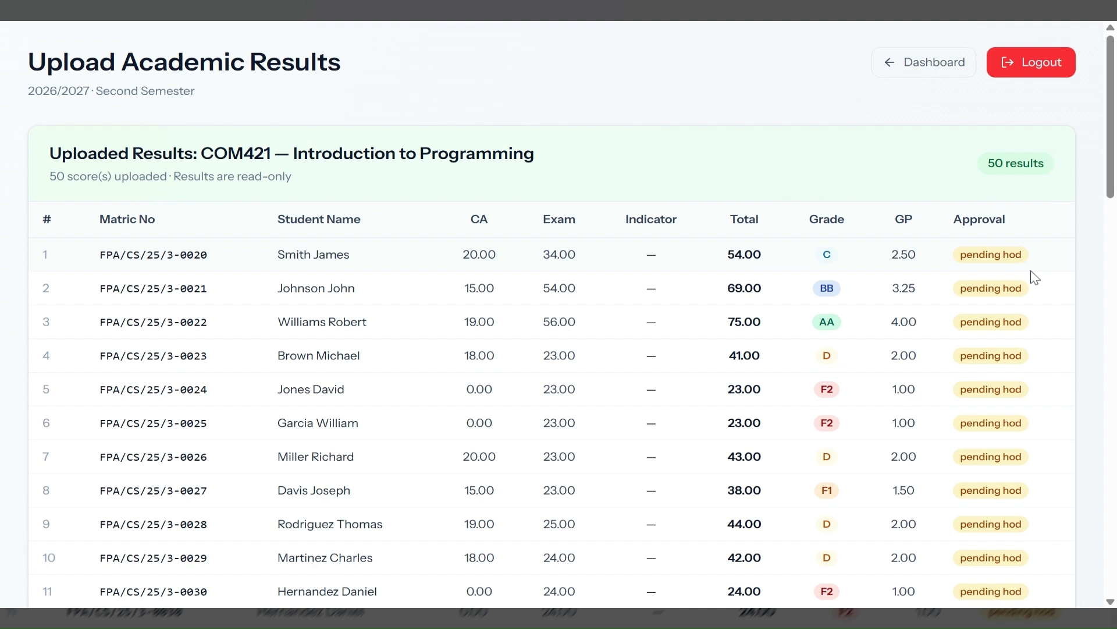